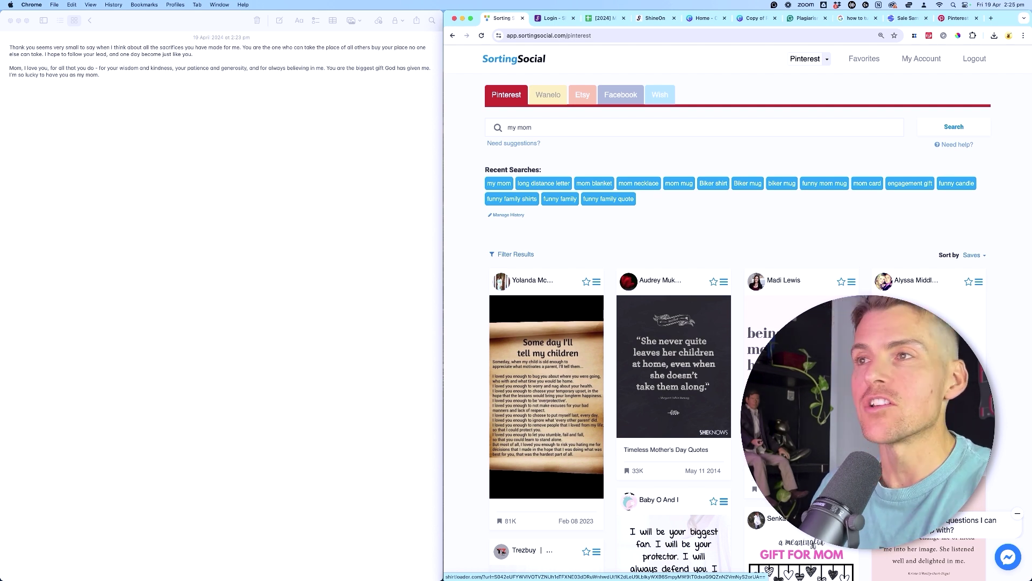
Bring up SortingSocial's search suggestions while browsing the 'my mom' pin results.
{"action": "left_click", "coordinate": [570, 125]}
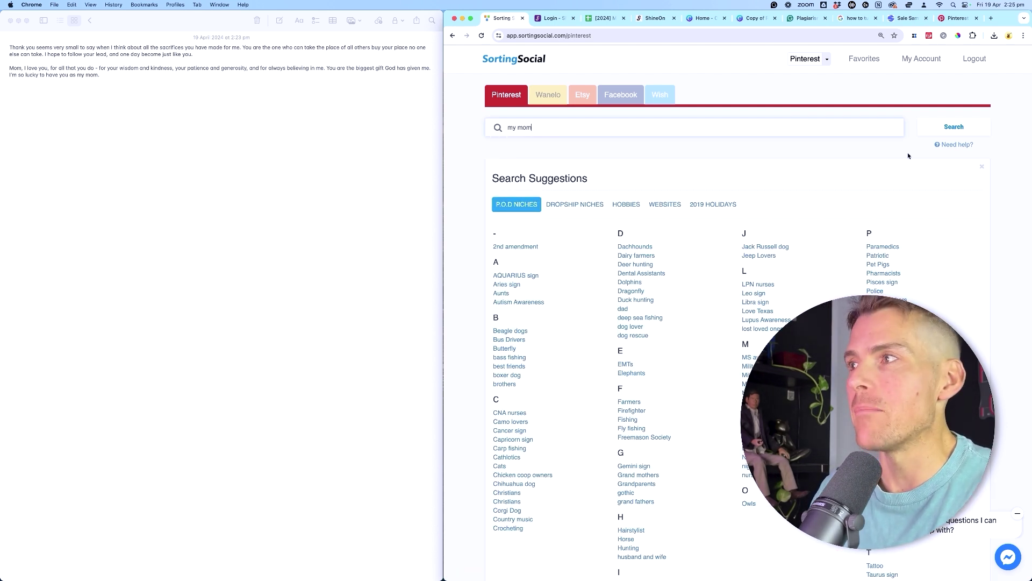
{"action": "scroll", "coordinate": [953, 161], "scroll_direction": "down", "scroll_amount": 5}
{"action": "scroll", "coordinate": [984, 169], "scroll_direction": "down", "scroll_amount": 2}
{"action": "scroll", "coordinate": [993, 171], "scroll_direction": "up", "scroll_amount": 2}
{"action": "scroll", "coordinate": [994, 171], "scroll_direction": "up", "scroll_amount": 3}
{"action": "scroll", "coordinate": [984, 167], "scroll_direction": "down", "scroll_amount": 1}
{"action": "scroll", "coordinate": [976, 166], "scroll_direction": "down", "scroll_amount": 1}
{"action": "scroll", "coordinate": [967, 163], "scroll_direction": "down", "scroll_amount": 4}
{"action": "scroll", "coordinate": [969, 164], "scroll_direction": "down", "scroll_amount": 5}
{"action": "scroll", "coordinate": [976, 166], "scroll_direction": "down", "scroll_amount": 2}
{"action": "scroll", "coordinate": [984, 167], "scroll_direction": "down", "scroll_amount": 1}
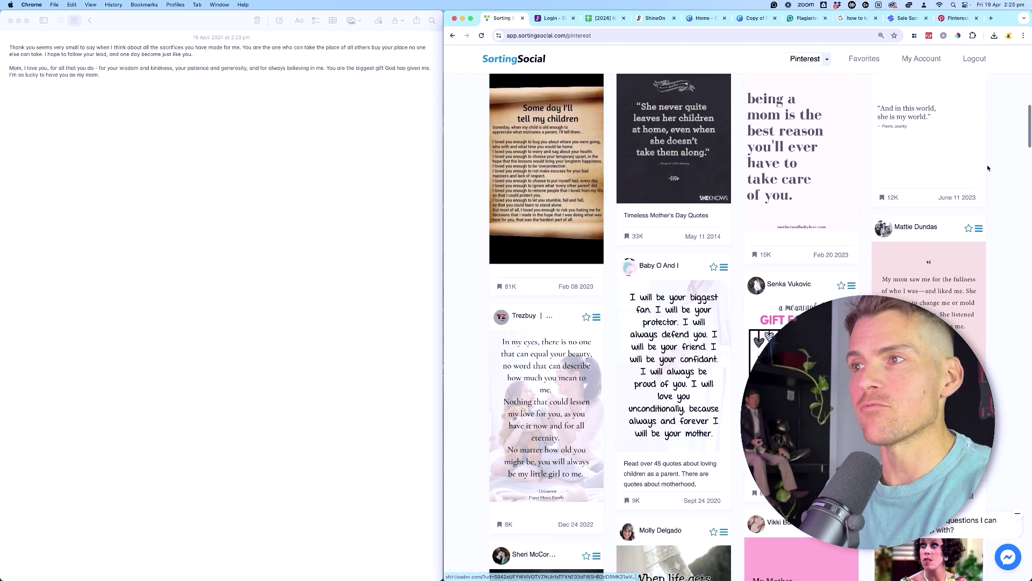
{"action": "scroll", "coordinate": [987, 167], "scroll_direction": "down", "scroll_amount": 1}
{"action": "scroll", "coordinate": [996, 170], "scroll_direction": "up", "scroll_amount": 1}
{"action": "scroll", "coordinate": [995, 166], "scroll_direction": "up", "scroll_amount": 2}
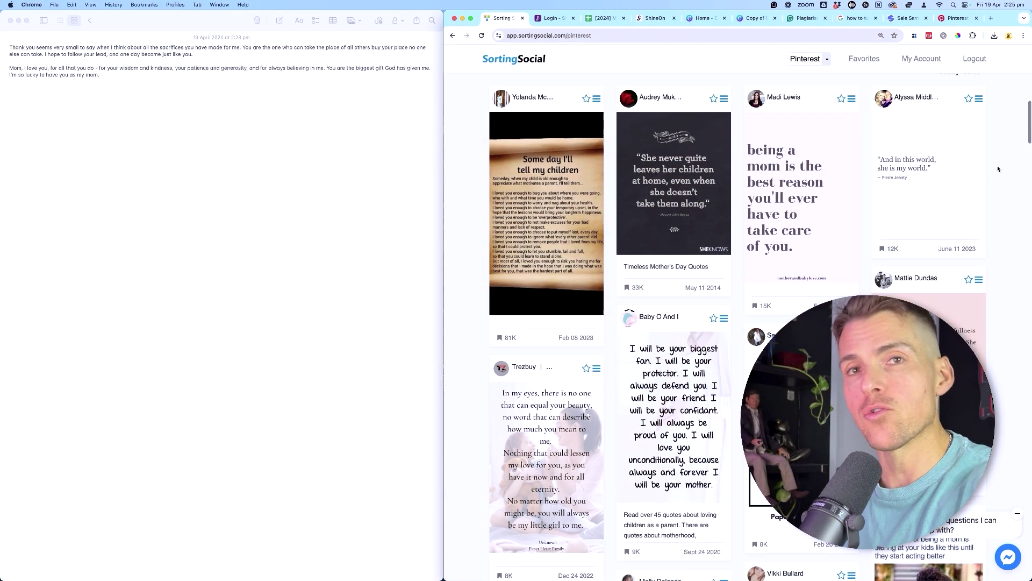
{"action": "scroll", "coordinate": [998, 169], "scroll_direction": "down", "scroll_amount": 3}
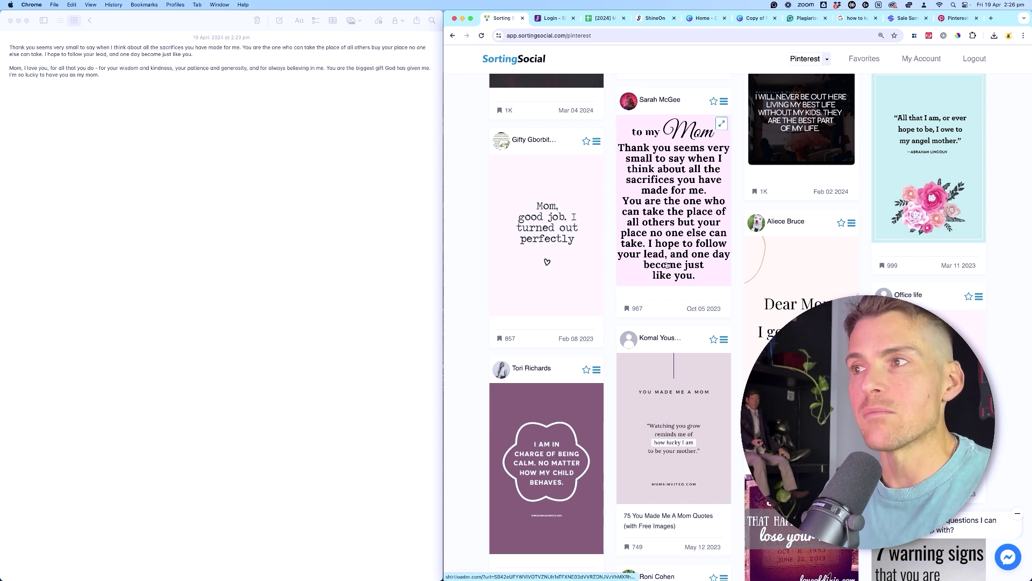
Select the note's 'Thank you seems very small to say' paragraph, briefly checking the Aa style options.
{"action": "left_click", "coordinate": [285, 101]}
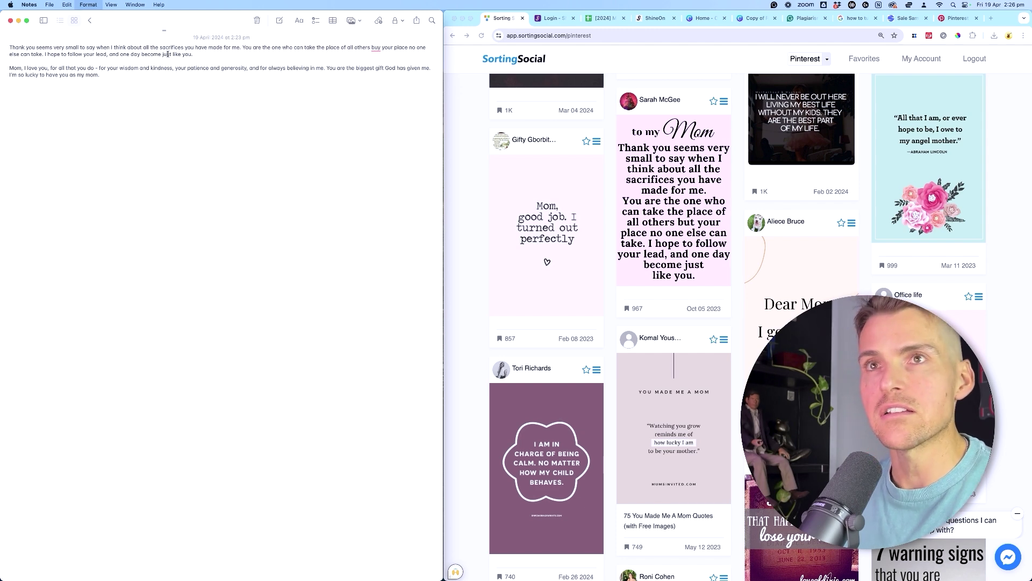
{"action": "left_click_drag", "start_coordinate": [195, 53], "coordinate": [110, 40]}
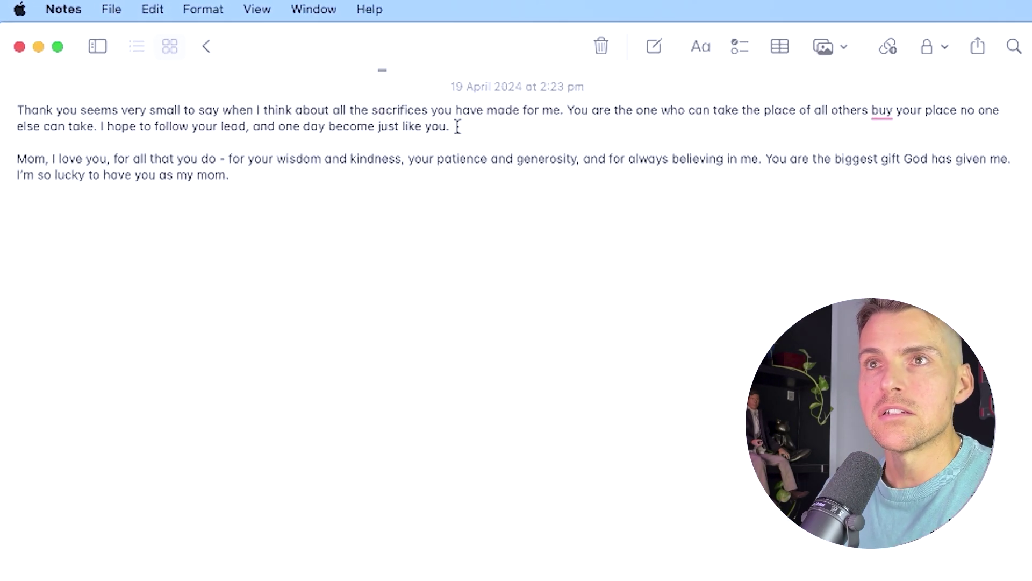
{"action": "left_click", "coordinate": [698, 45]}
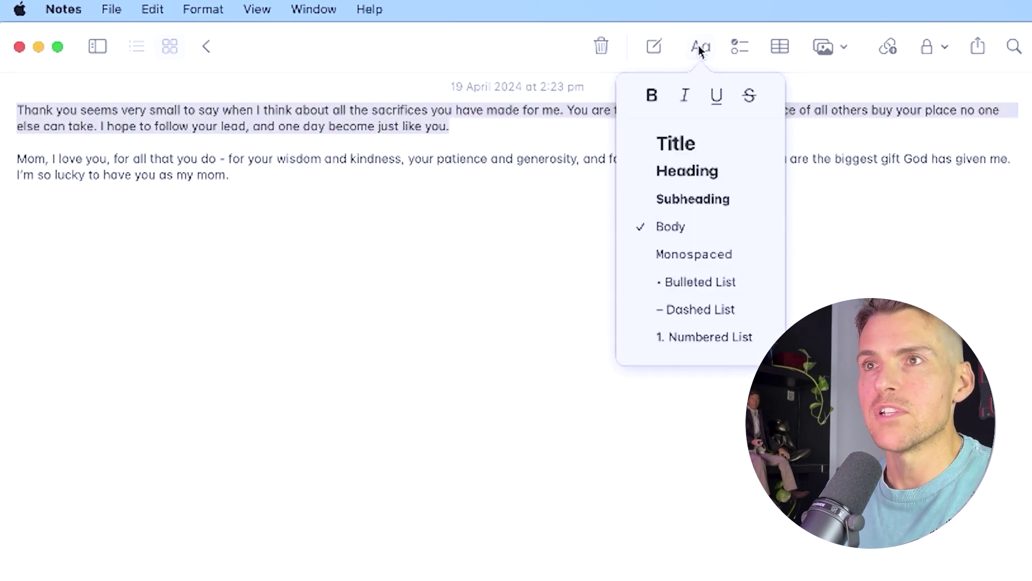
{"action": "left_click", "coordinate": [928, 220]}
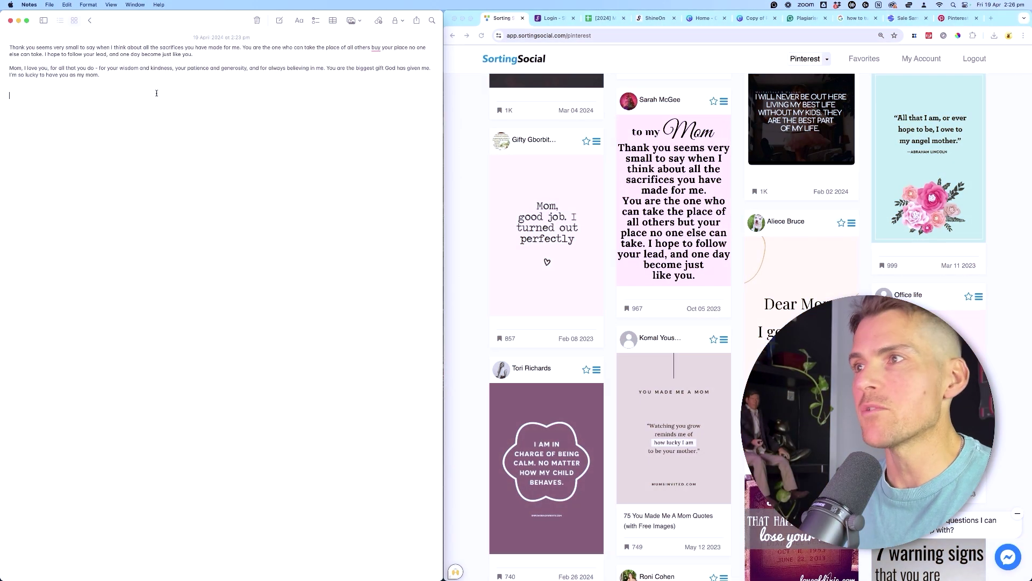
{"action": "left_click_drag", "start_coordinate": [208, 55], "coordinate": [8, 48]}
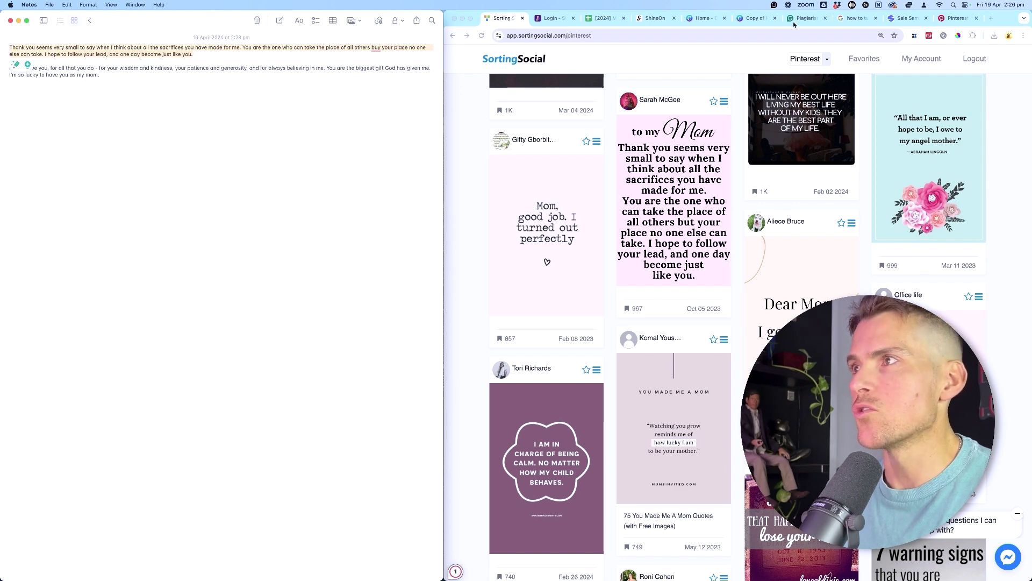
Scan the 'Thank you seems very small' paragraph in Grammarly, then return to the SortingSocial pins.
{"action": "left_click_drag", "start_coordinate": [796, 23], "coordinate": [569, 20]}
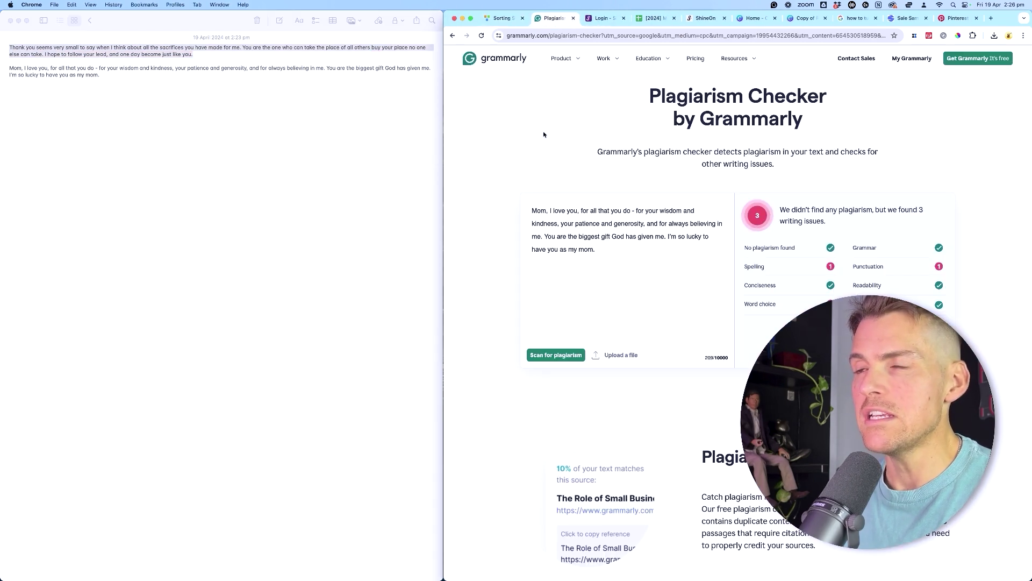
{"action": "key", "text": "super+a"}
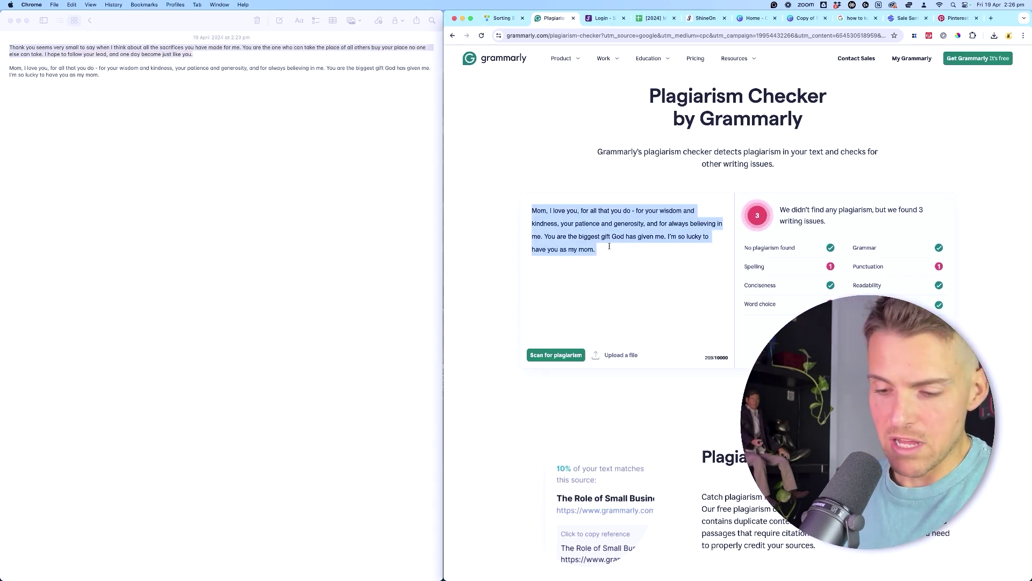
{"action": "type", "text": "Thank you seems very small to say when I think about all the sacrifices you have made for me. You are the one who can take the place of all others buy your place no one else can take. I hope to follow your lead, and one day become just like you."}
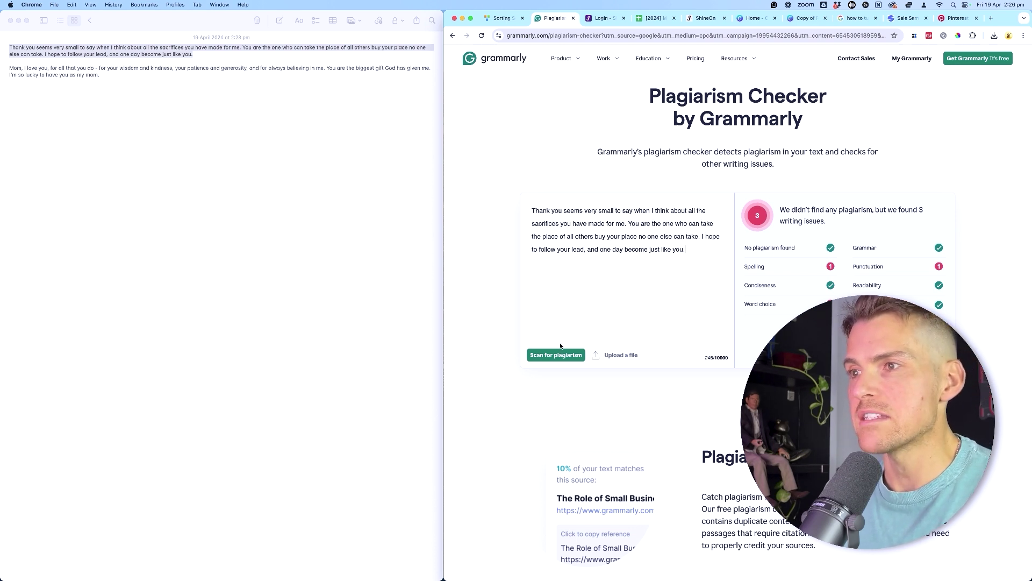
{"action": "left_click", "coordinate": [556, 355]}
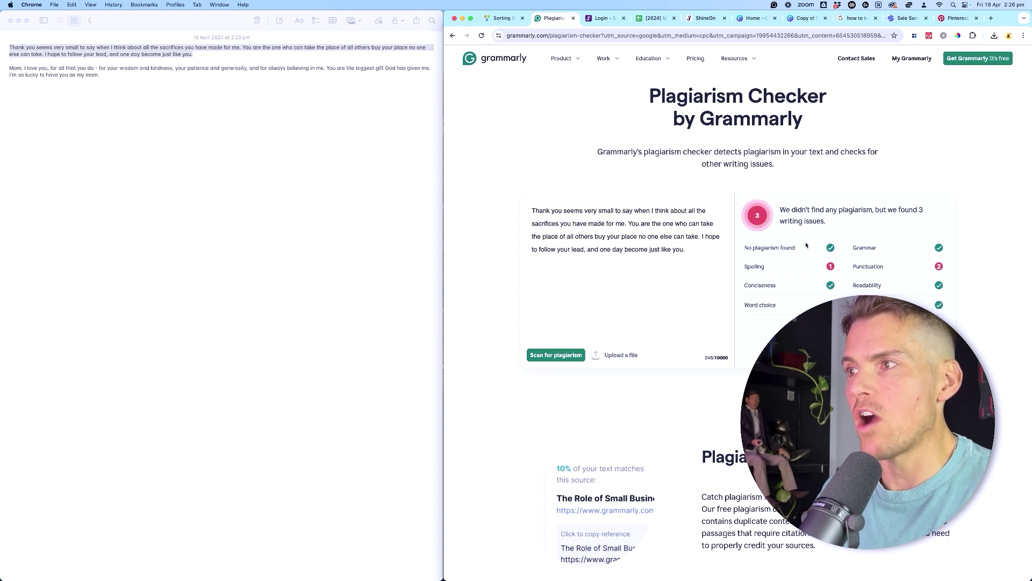
{"action": "left_click", "coordinate": [505, 20]}
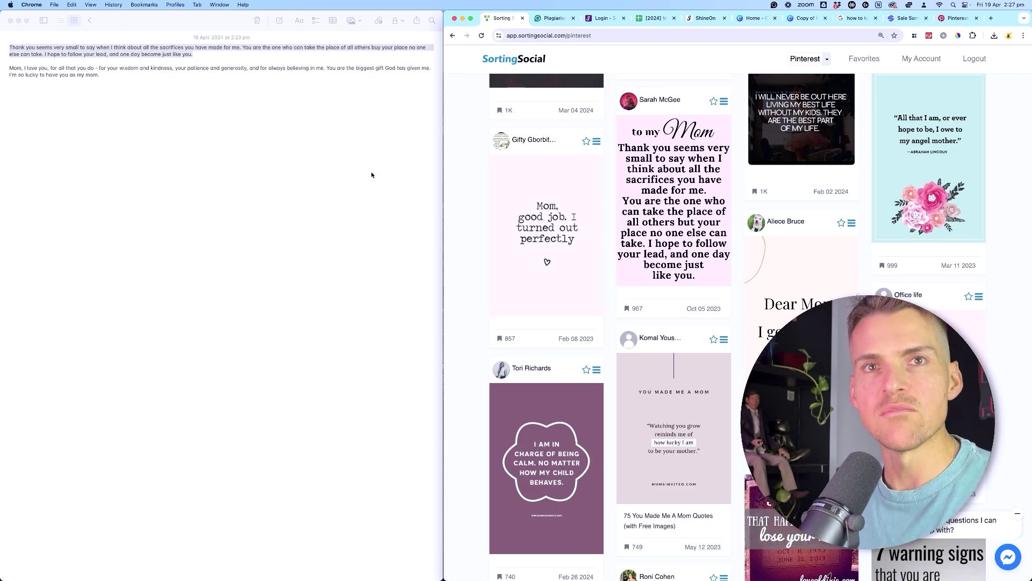
{"action": "scroll", "coordinate": [487, 191], "scroll_direction": "down", "scroll_amount": 2}
{"action": "scroll", "coordinate": [487, 190], "scroll_direction": "down", "scroll_amount": 3}
{"action": "scroll", "coordinate": [487, 191], "scroll_direction": "down", "scroll_amount": 3}
{"action": "scroll", "coordinate": [487, 190], "scroll_direction": "down", "scroll_amount": 4}
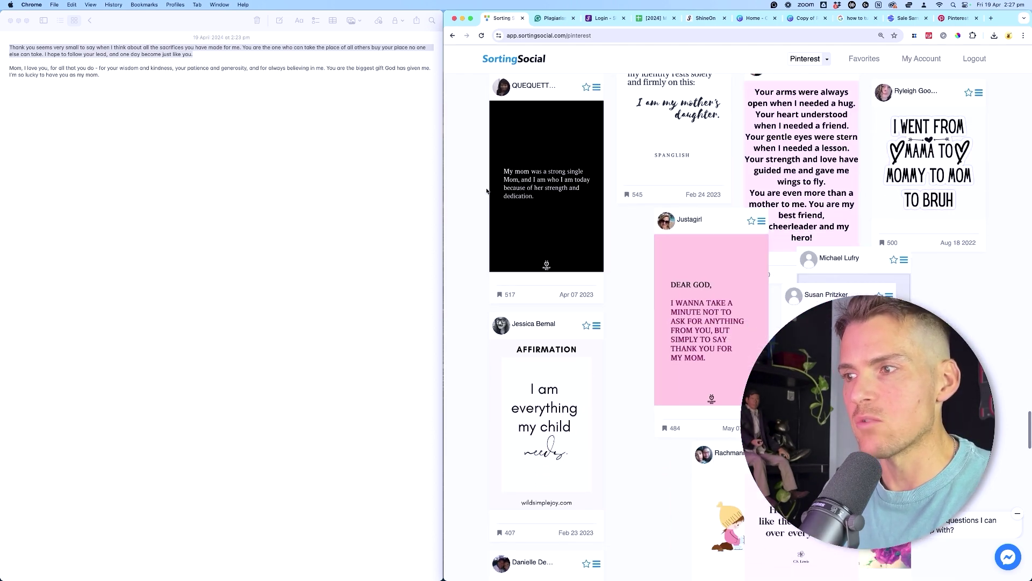
{"action": "scroll", "coordinate": [487, 190], "scroll_direction": "down", "scroll_amount": 2}
Select the note's second paragraph, 'Mom, I love you', and return to the Grammarly checker.
{"action": "left_click", "coordinate": [118, 87]}
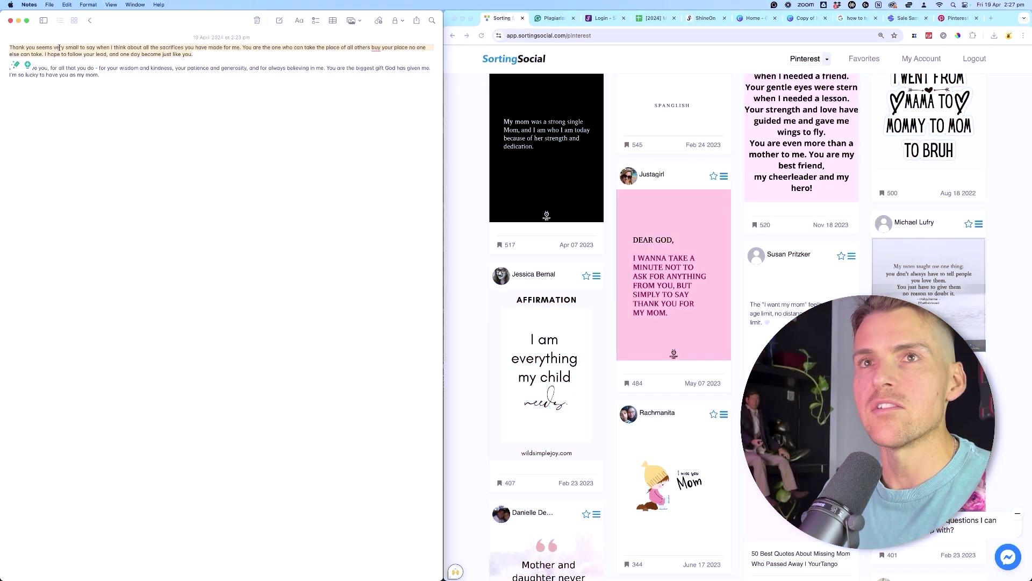
{"action": "triple_click", "coordinate": [38, 68]}
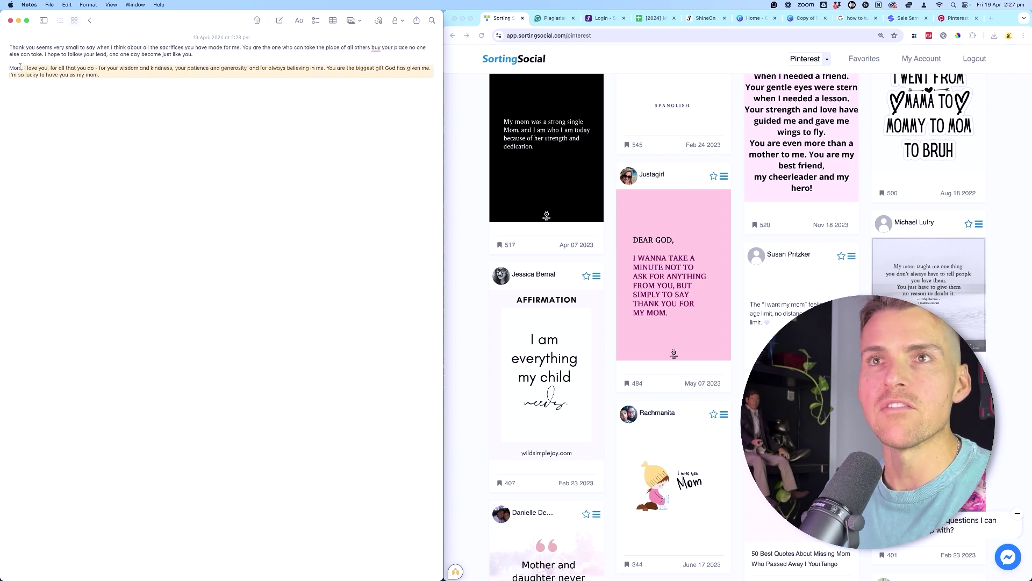
{"action": "left_click", "coordinate": [160, 80]}
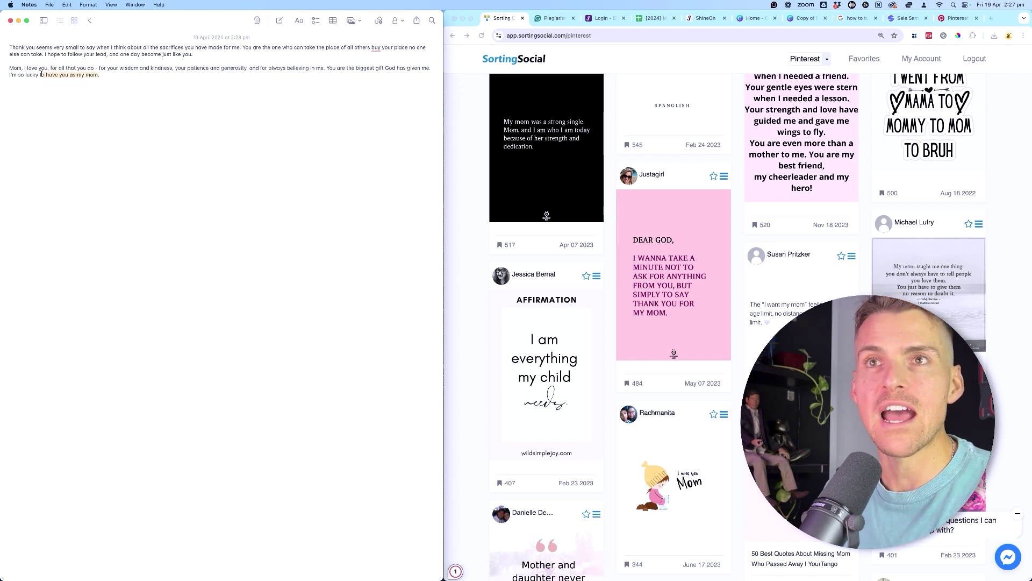
{"action": "left_click", "coordinate": [118, 72]}
{"action": "left_click_drag", "start_coordinate": [83, 70], "coordinate": [12, 68]}
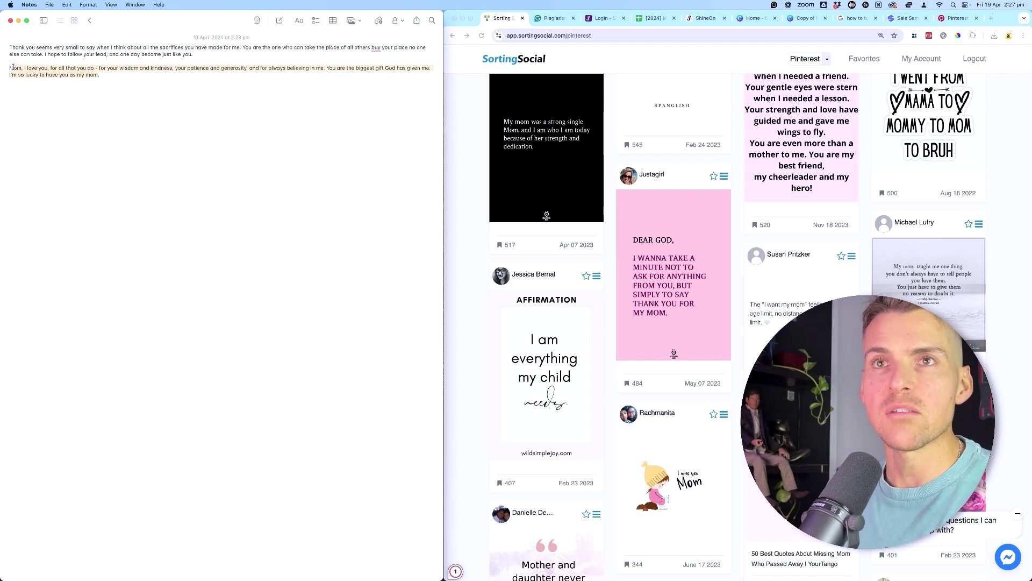
{"action": "left_click", "coordinate": [555, 17]}
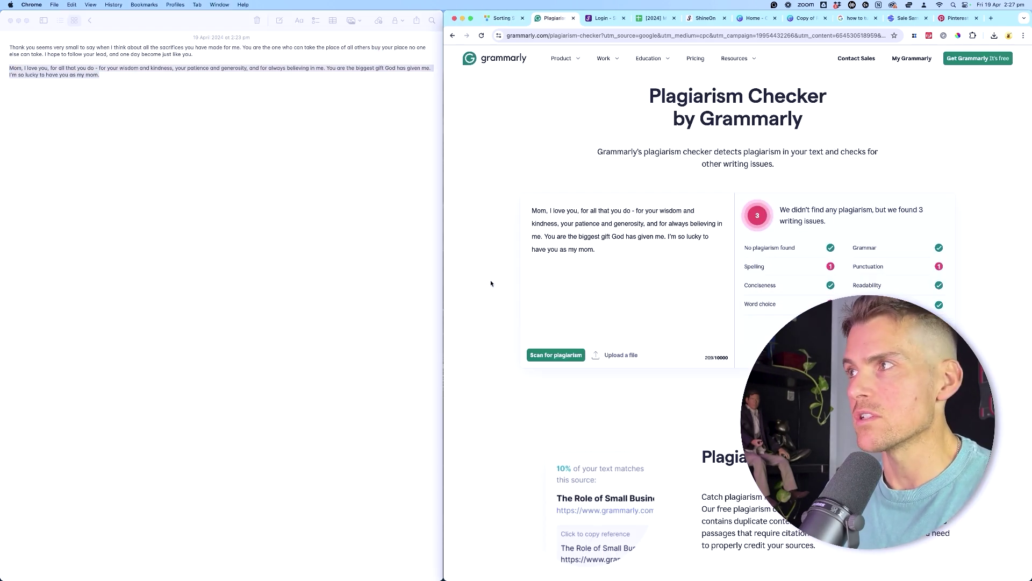
Deselect the second paragraph in Apple Notes by clicking an empty spot.
{"action": "left_click", "coordinate": [367, 210]}
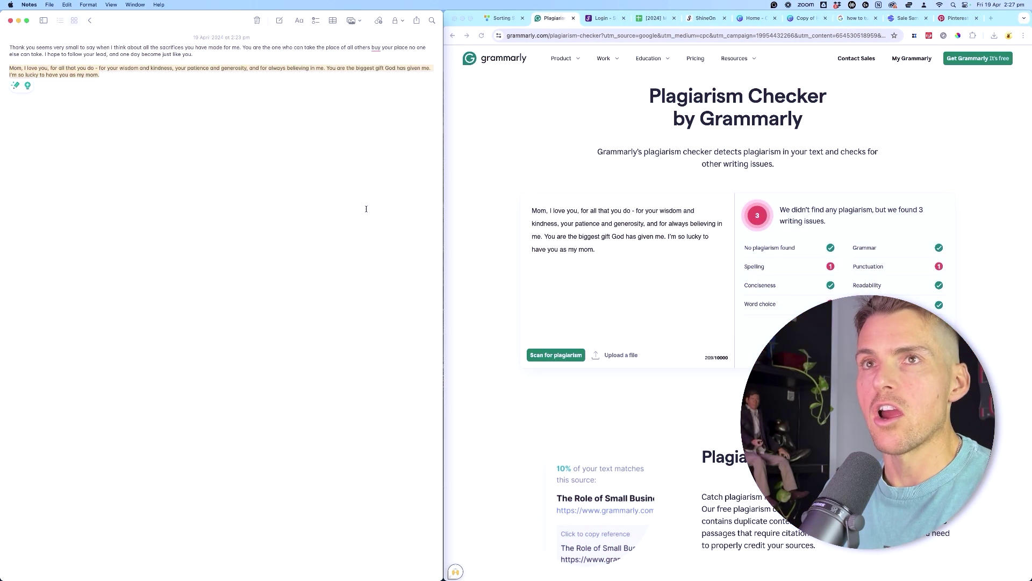
{"action": "left_click", "coordinate": [241, 115]}
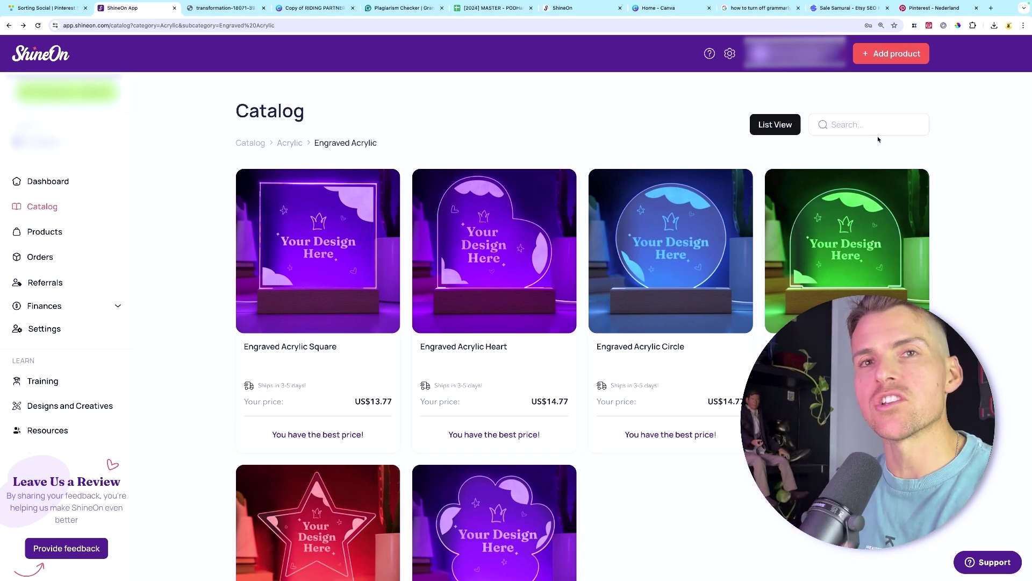
{"action": "mouse_move", "coordinate": [319, 267]}
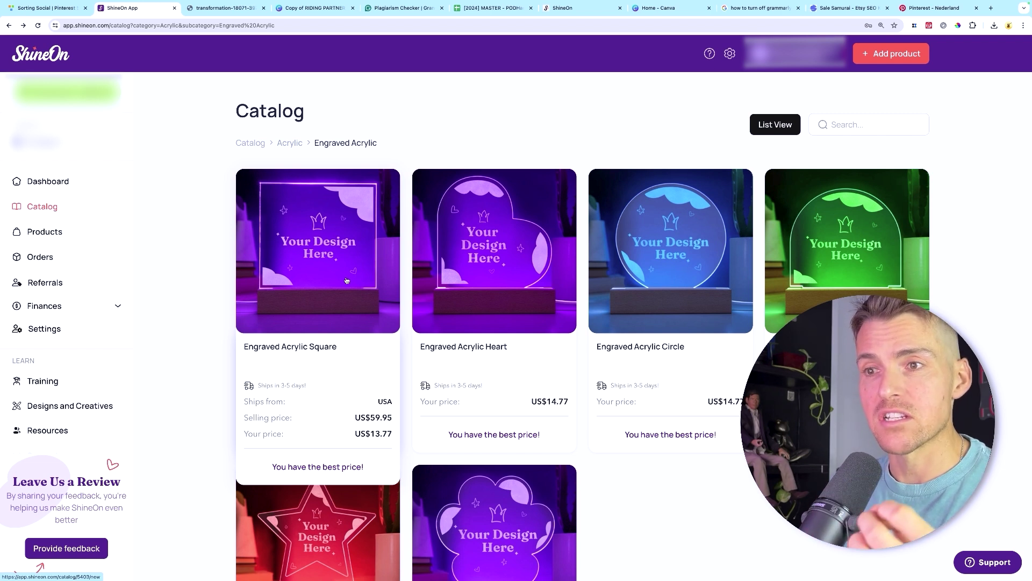
Start an Engraved Acrylic Square plaque product, then bring up the Canva MOM design.
{"action": "left_click", "coordinate": [348, 280]}
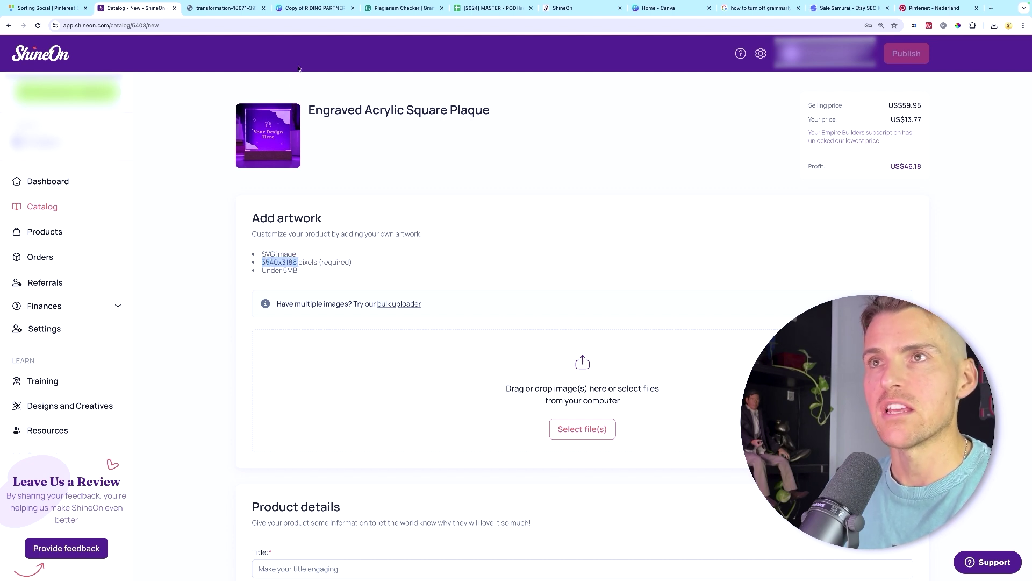
{"action": "left_click", "coordinate": [301, 9]}
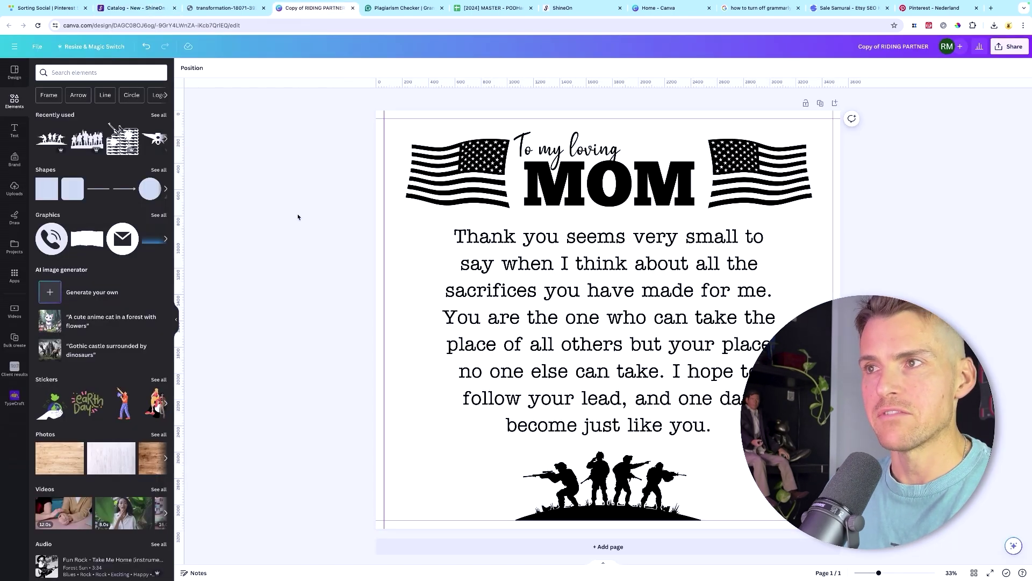
Nudge the left American flag slightly further left and deselect it.
{"action": "left_click_drag", "start_coordinate": [436, 186], "coordinate": [428, 185]}
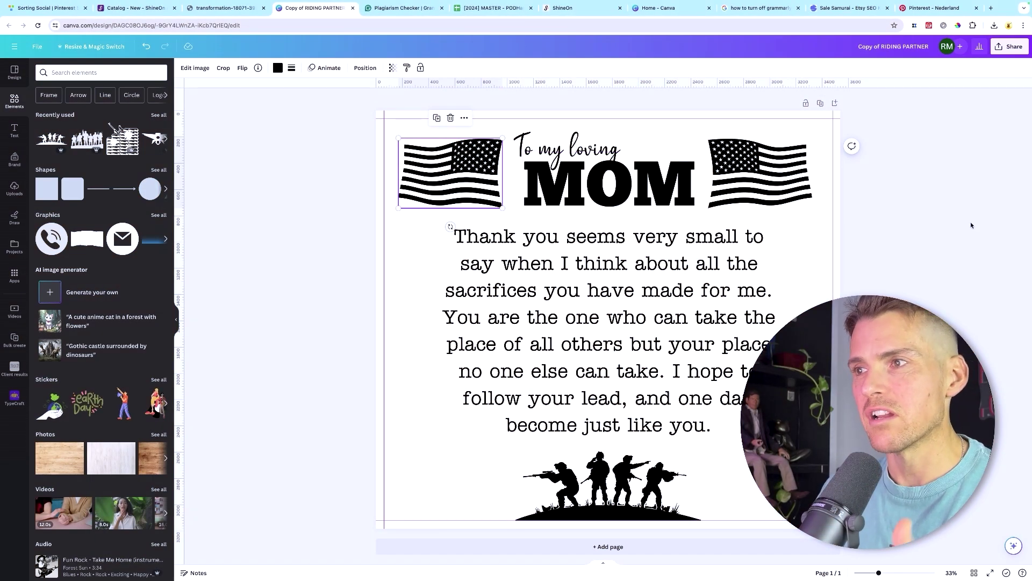
{"action": "left_click", "coordinate": [967, 223]}
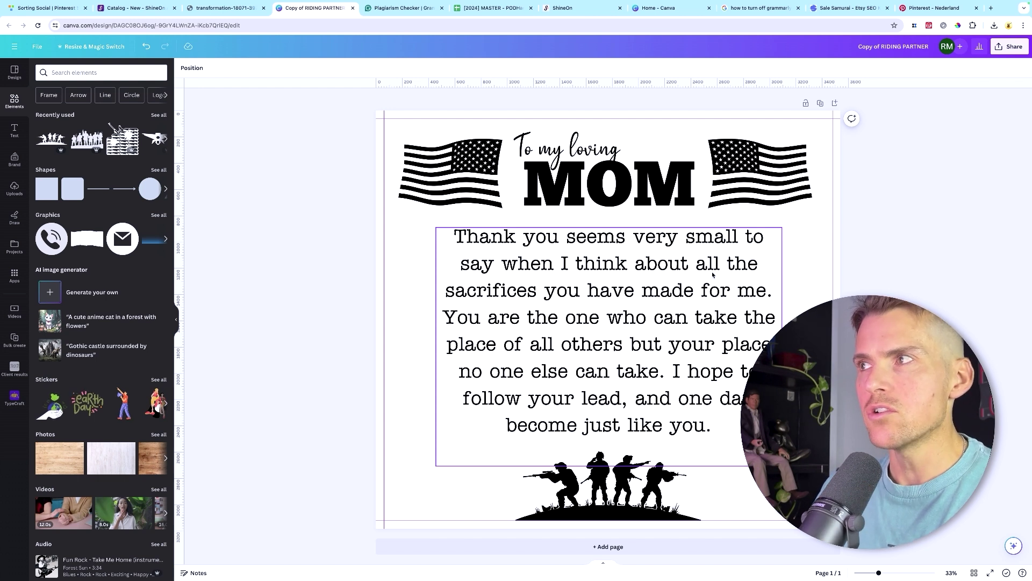
Download the 'To my loving MOM' design as an SVG with a transparent background.
{"action": "left_click", "coordinate": [1005, 48]}
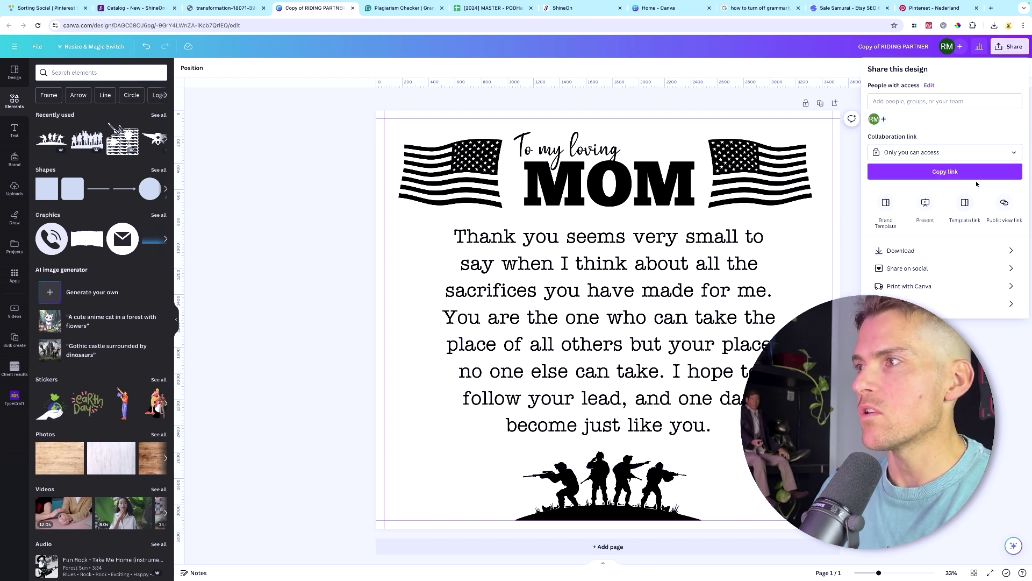
{"action": "left_click", "coordinate": [930, 250]}
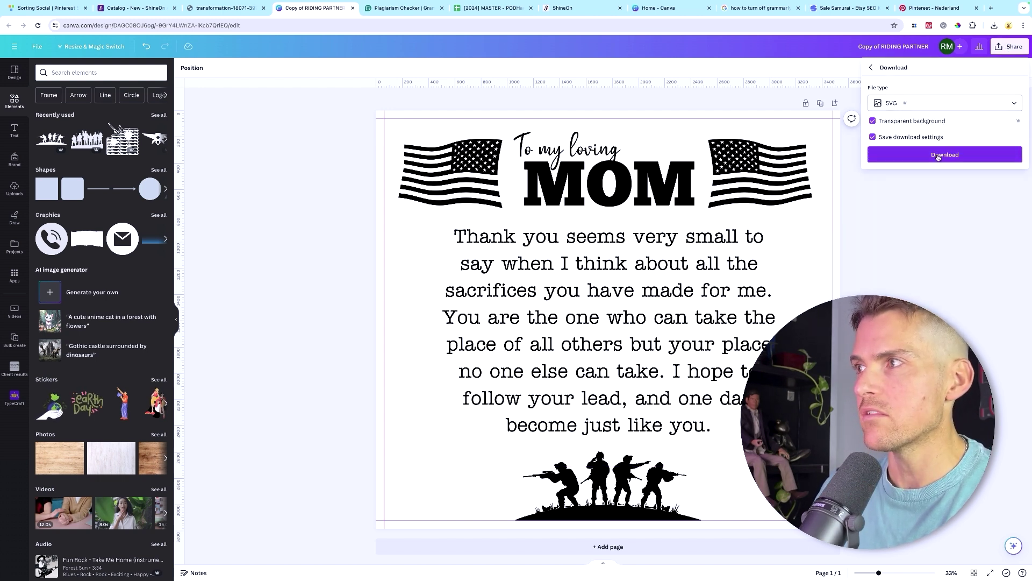
{"action": "left_click", "coordinate": [944, 154]}
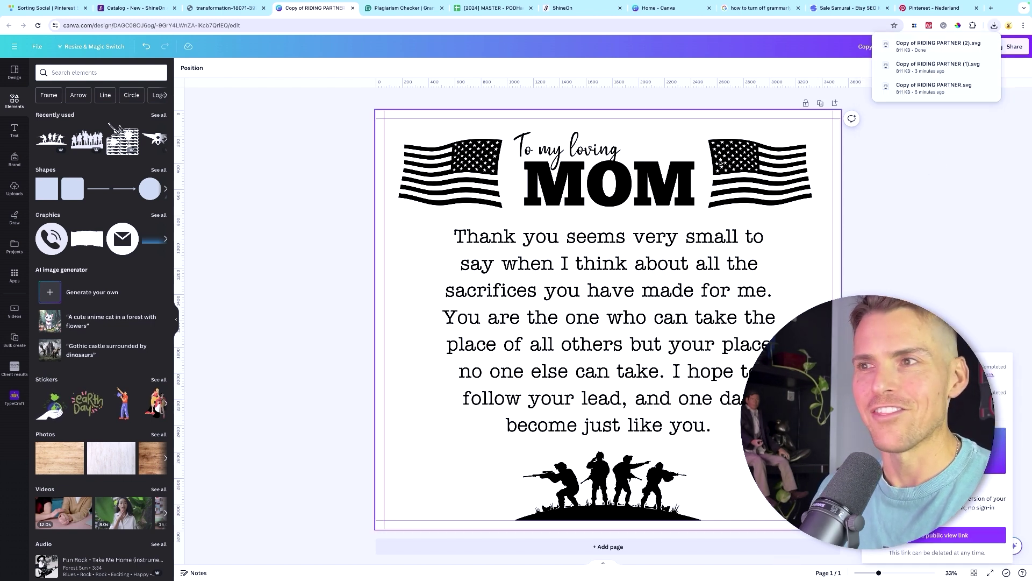
Open and view the third Engraved Acrylic Square mockup image in its own tab.
{"action": "left_click", "coordinate": [151, 11]}
{"action": "scroll", "coordinate": [214, 198], "scroll_direction": "down", "scroll_amount": 1}
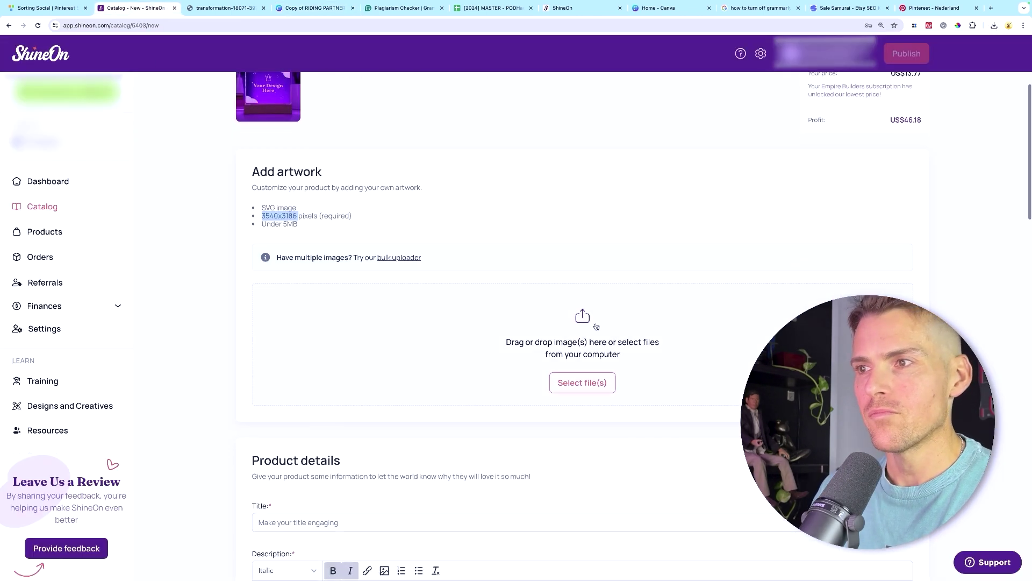
{"action": "scroll", "coordinate": [684, 250], "scroll_direction": "down", "scroll_amount": 1}
{"action": "scroll", "coordinate": [684, 250], "scroll_direction": "down", "scroll_amount": 1}
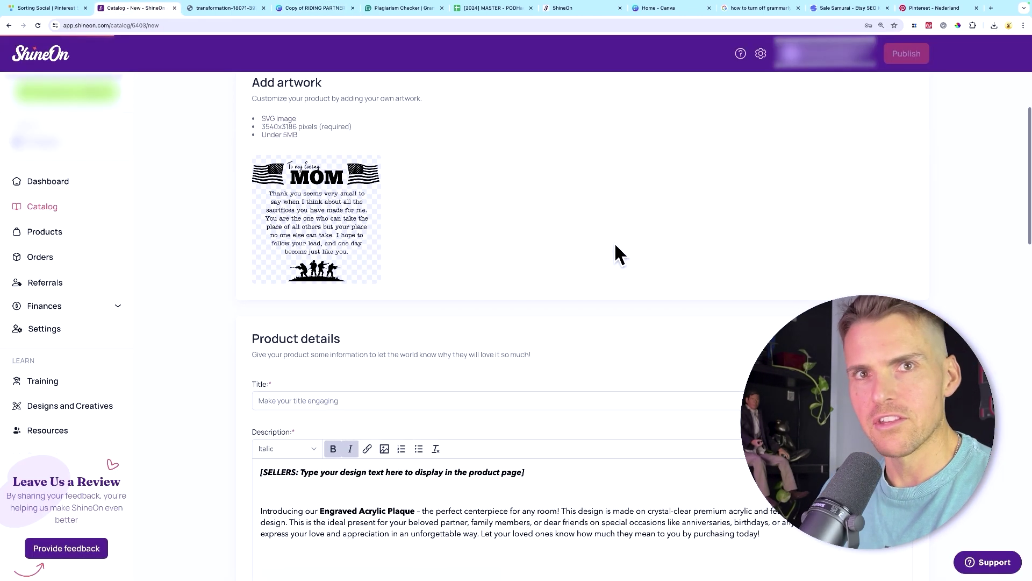
{"action": "scroll", "coordinate": [615, 246], "scroll_direction": "down", "scroll_amount": 3}
{"action": "scroll", "coordinate": [613, 242], "scroll_direction": "up", "scroll_amount": 5}
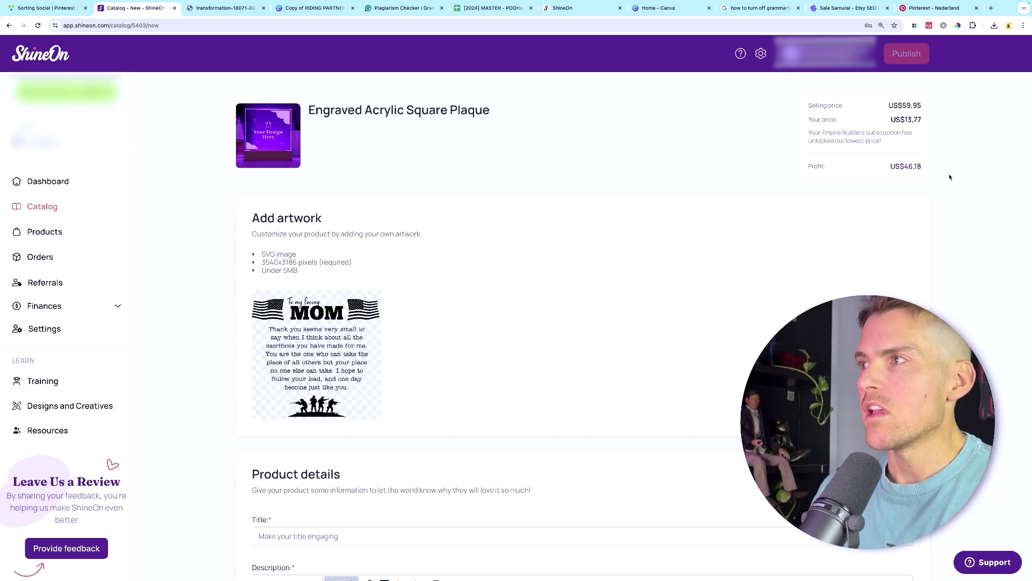
{"action": "scroll", "coordinate": [943, 167], "scroll_direction": "down", "scroll_amount": 1}
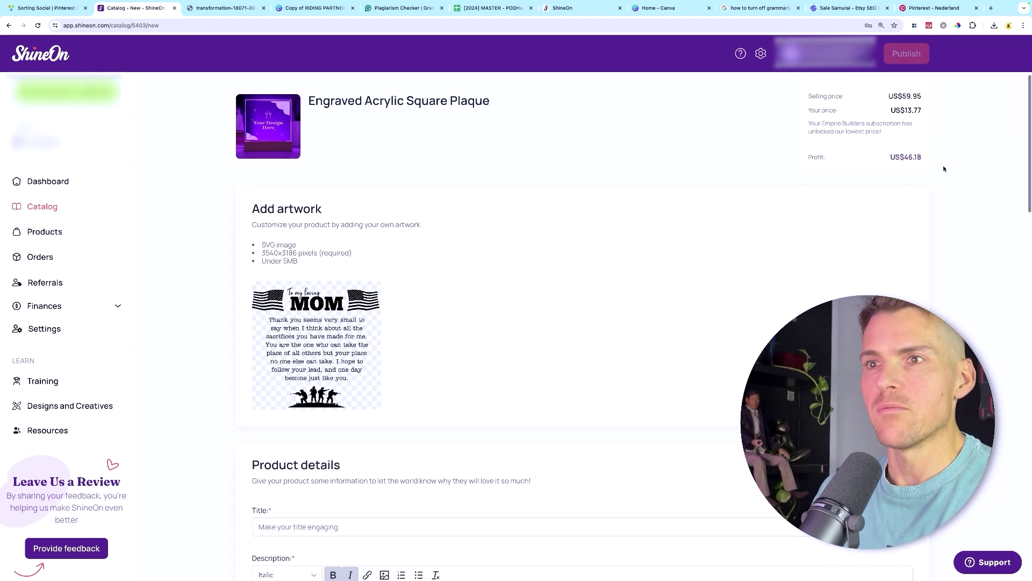
{"action": "scroll", "coordinate": [942, 168], "scroll_direction": "down", "scroll_amount": 1}
{"action": "scroll", "coordinate": [942, 167], "scroll_direction": "down", "scroll_amount": 6}
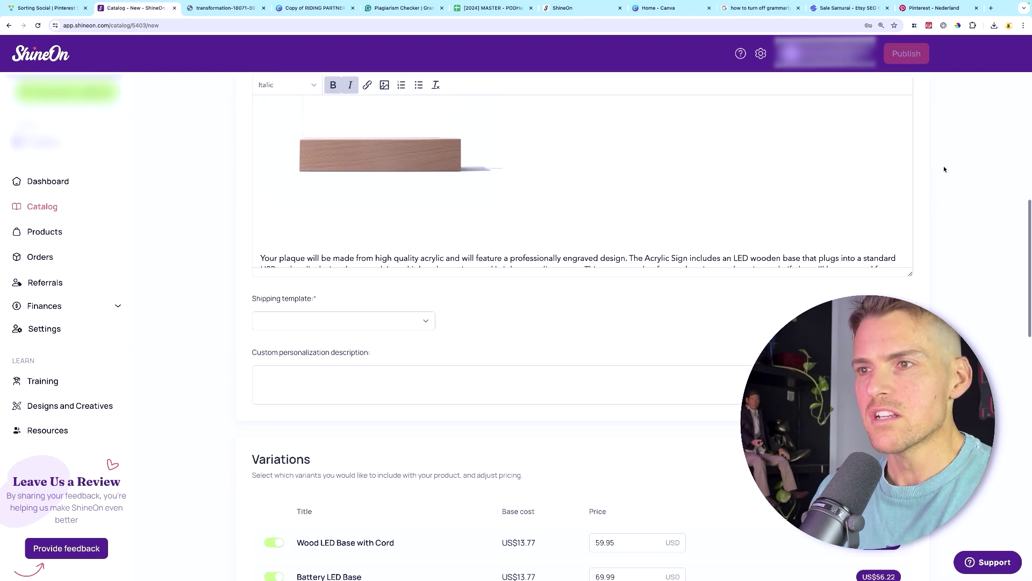
{"action": "scroll", "coordinate": [942, 167], "scroll_direction": "down", "scroll_amount": 5}
{"action": "scroll", "coordinate": [943, 169], "scroll_direction": "down", "scroll_amount": 1}
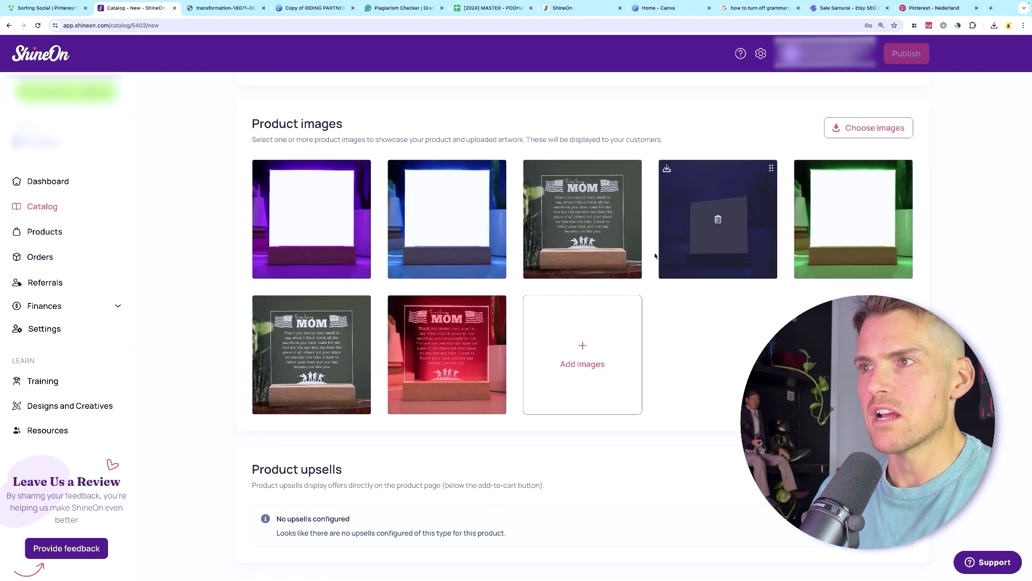
{"action": "right_click", "coordinate": [592, 207]}
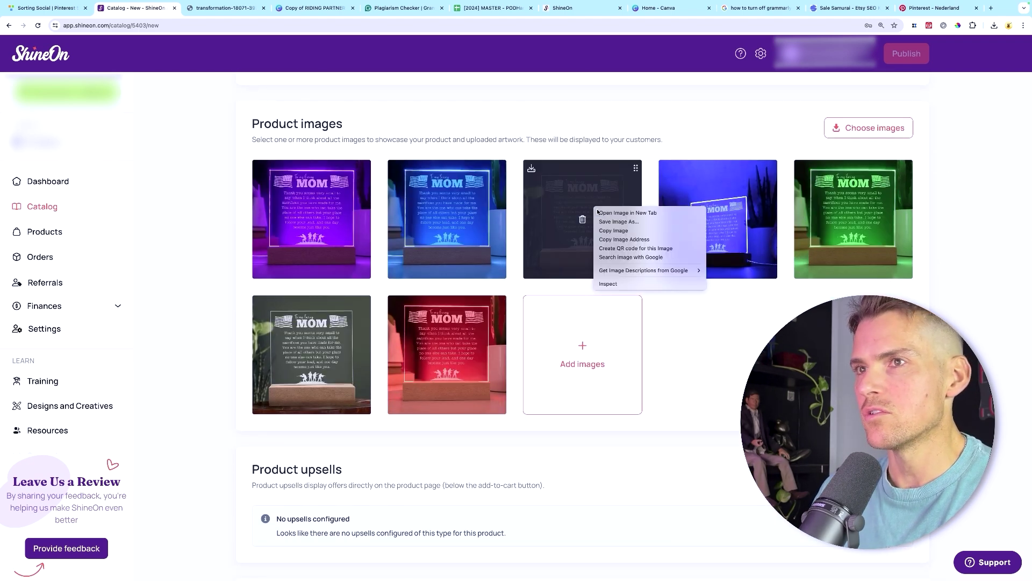
{"action": "left_click", "coordinate": [630, 212]}
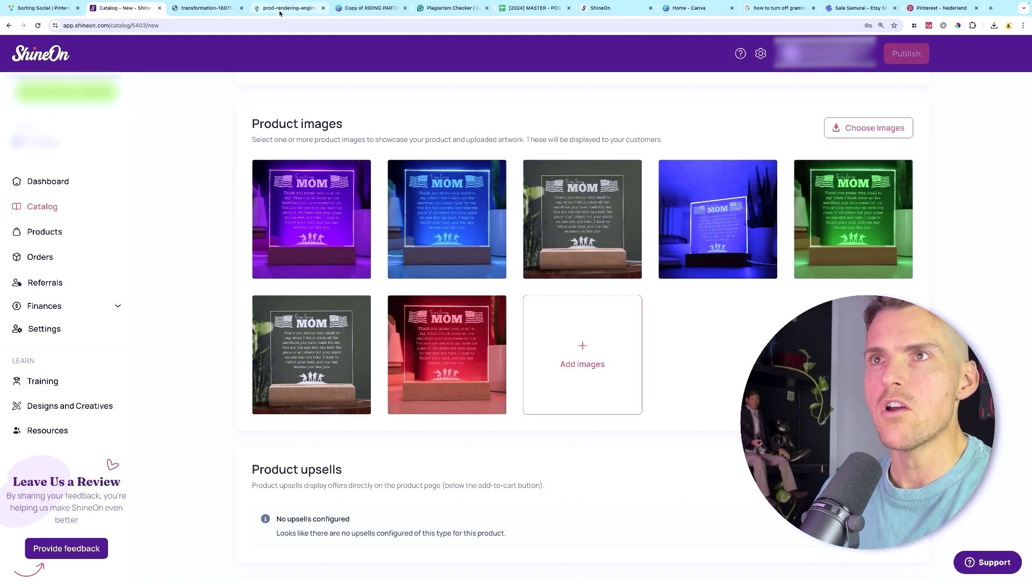
{"action": "left_click", "coordinate": [284, 8]}
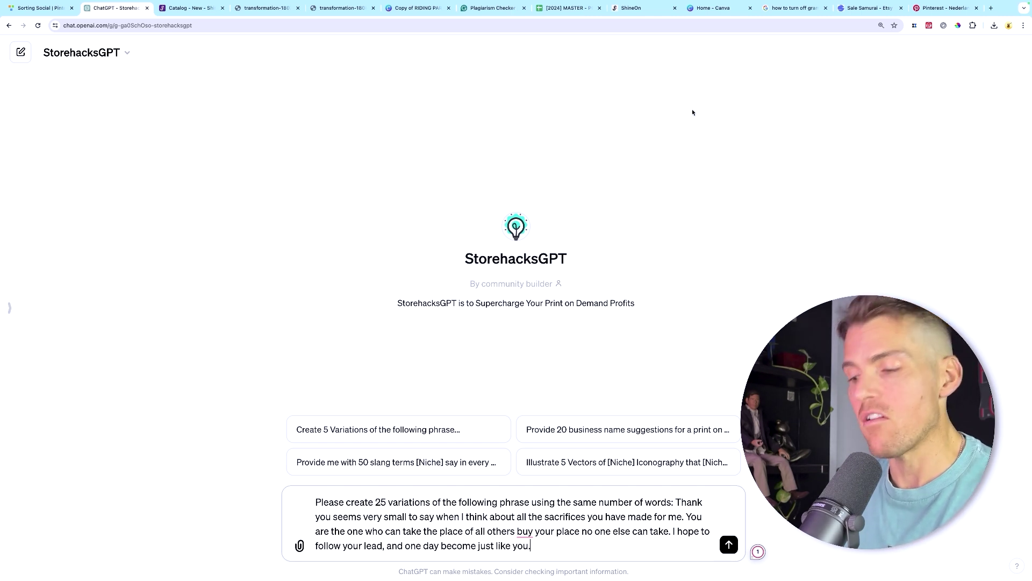
Generate 25 phrase variations and paste them into column A of the MASTER sheet.
{"action": "key", "text": "Return"}
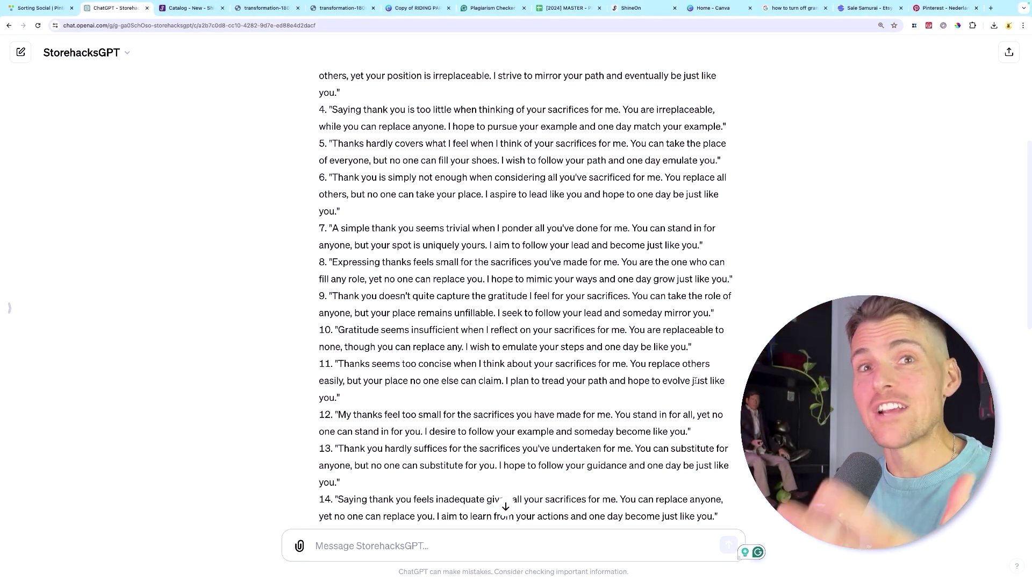
{"action": "scroll", "coordinate": [695, 382], "scroll_direction": "up", "scroll_amount": 2}
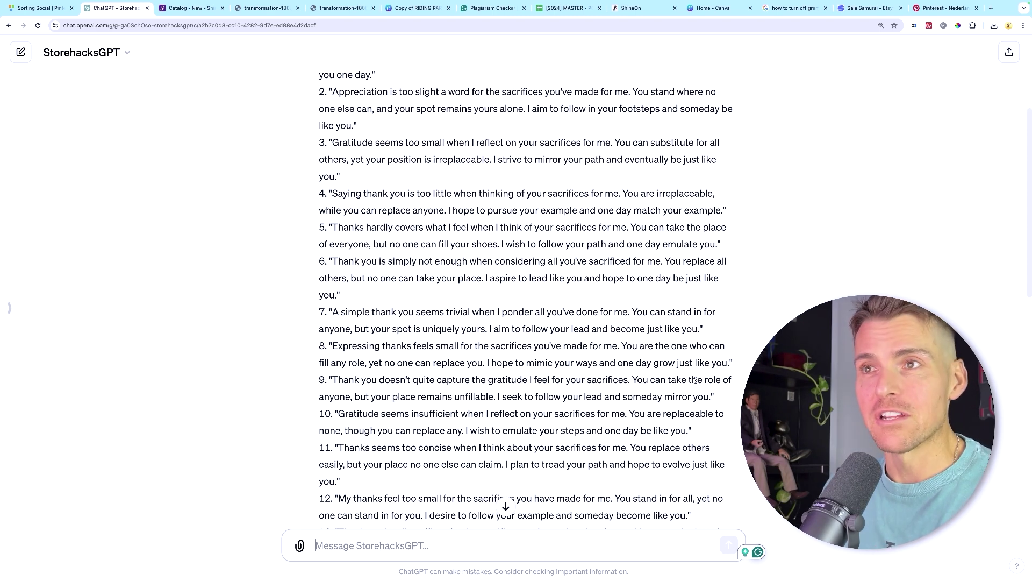
{"action": "scroll", "coordinate": [695, 380], "scroll_direction": "up", "scroll_amount": 2}
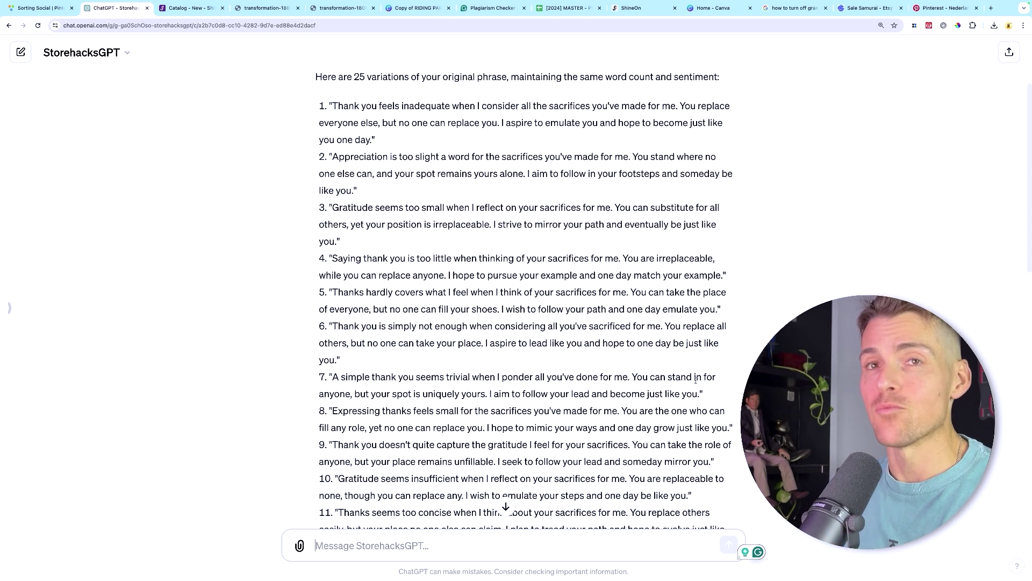
{"action": "scroll", "coordinate": [695, 379], "scroll_direction": "up", "scroll_amount": 1}
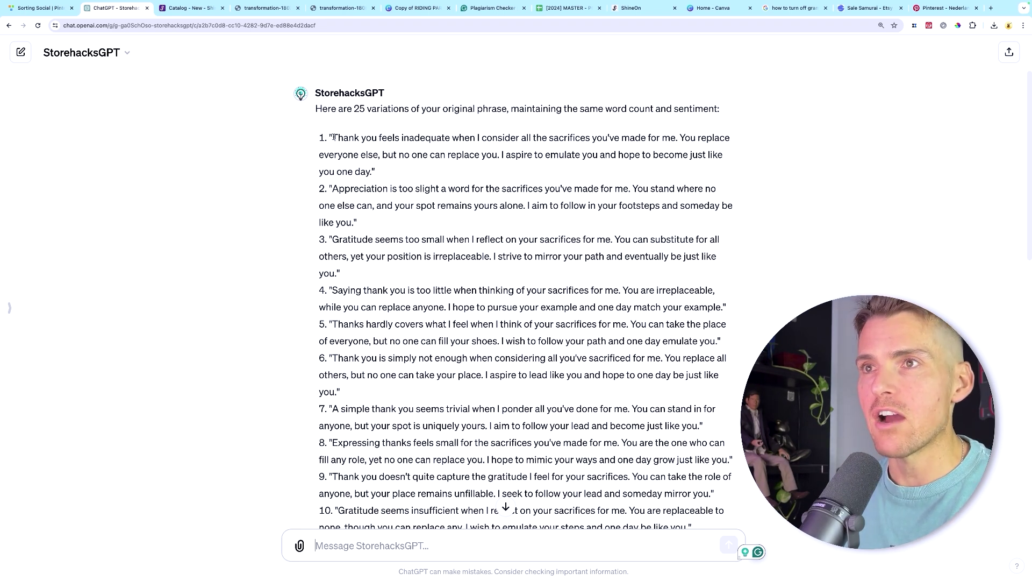
{"action": "left_click_drag", "start_coordinate": [334, 138], "coordinate": [497, 533]}
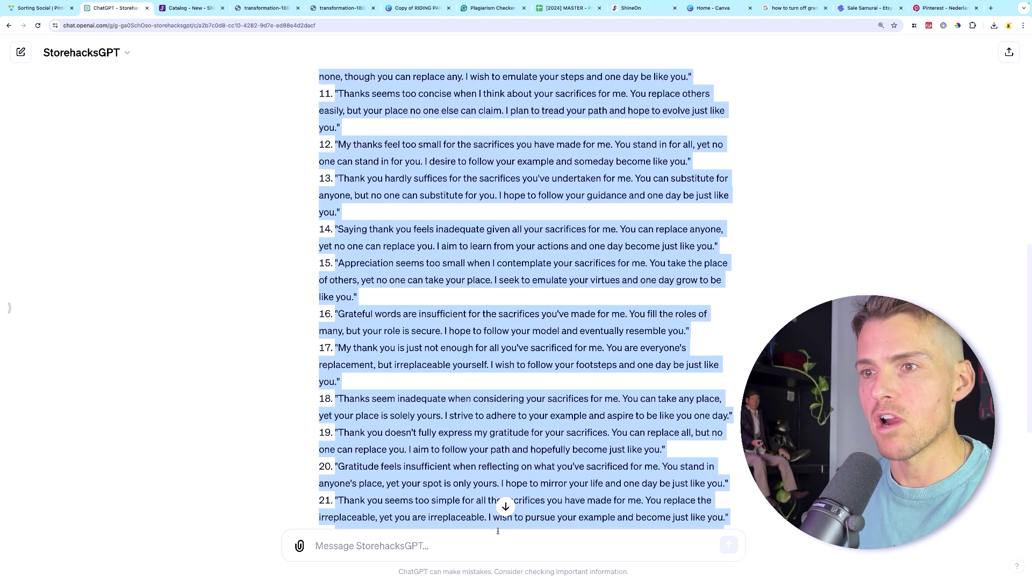
{"action": "left_click_drag", "start_coordinate": [496, 533], "coordinate": [696, 419]}
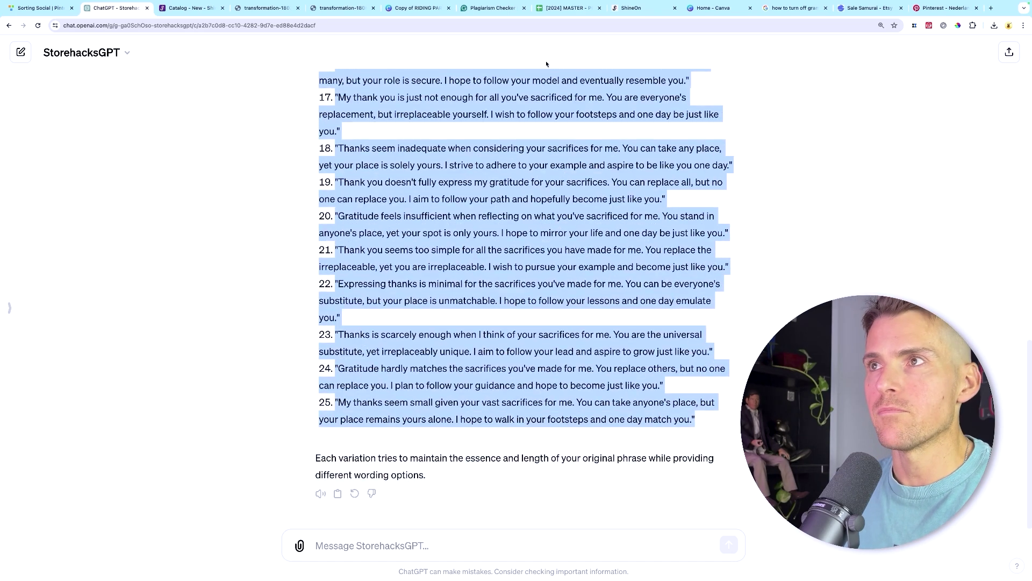
{"action": "left_click_drag", "start_coordinate": [568, 7], "coordinate": [189, 7]}
{"action": "key", "text": "ctrl+v"}
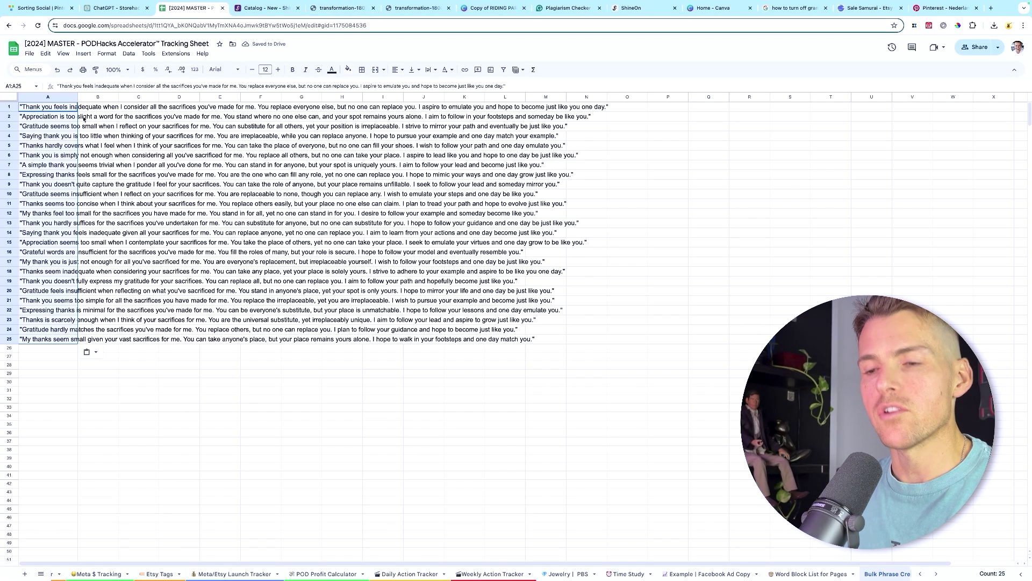
Strip all 50 quotation marks from the 25 variations using Find and replace with nothing.
{"action": "key", "text": "ctrl+f"}
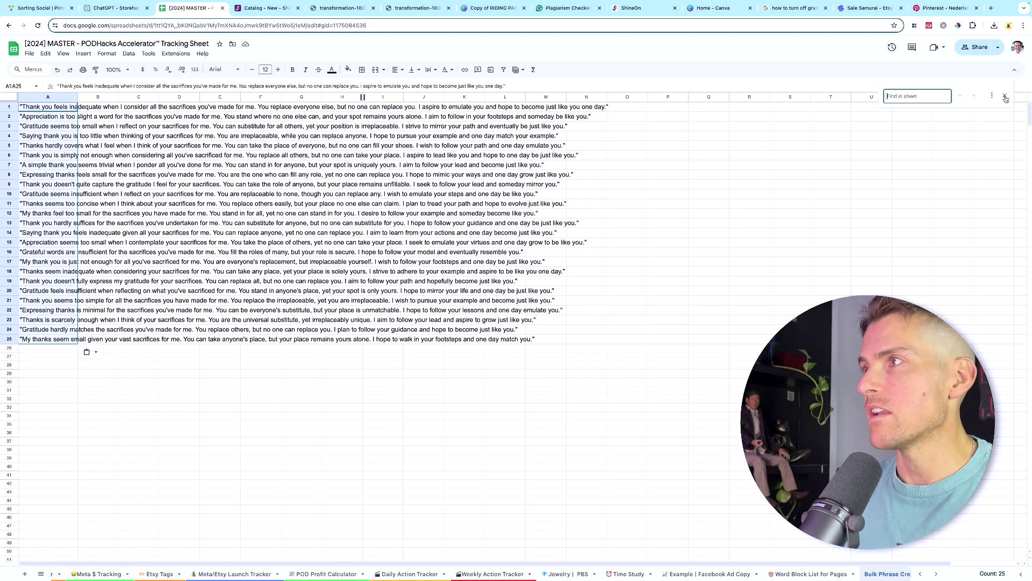
{"action": "left_click", "coordinate": [992, 96]}
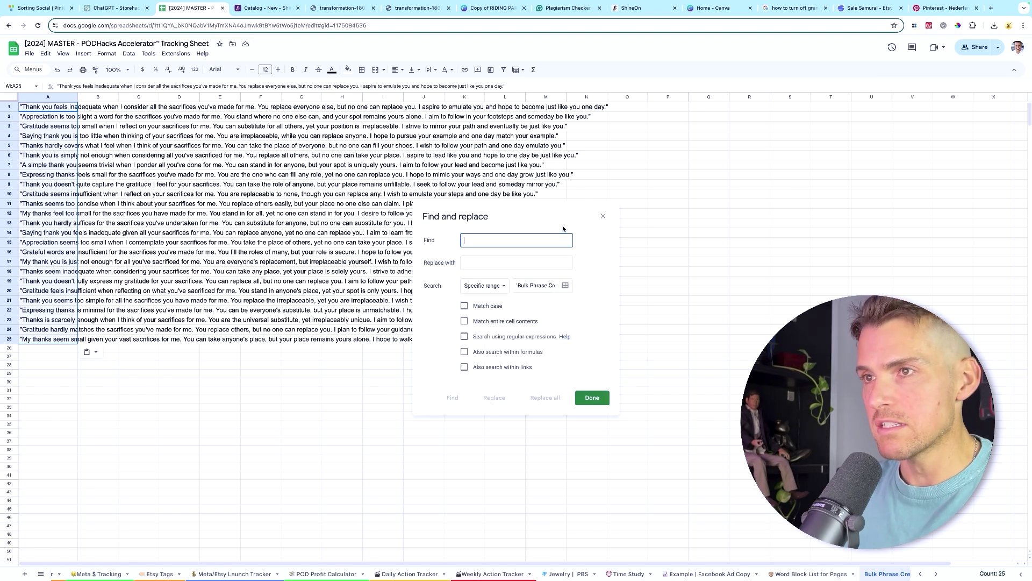
{"action": "type", "text": "\""}
{"action": "left_click", "coordinate": [522, 261]}
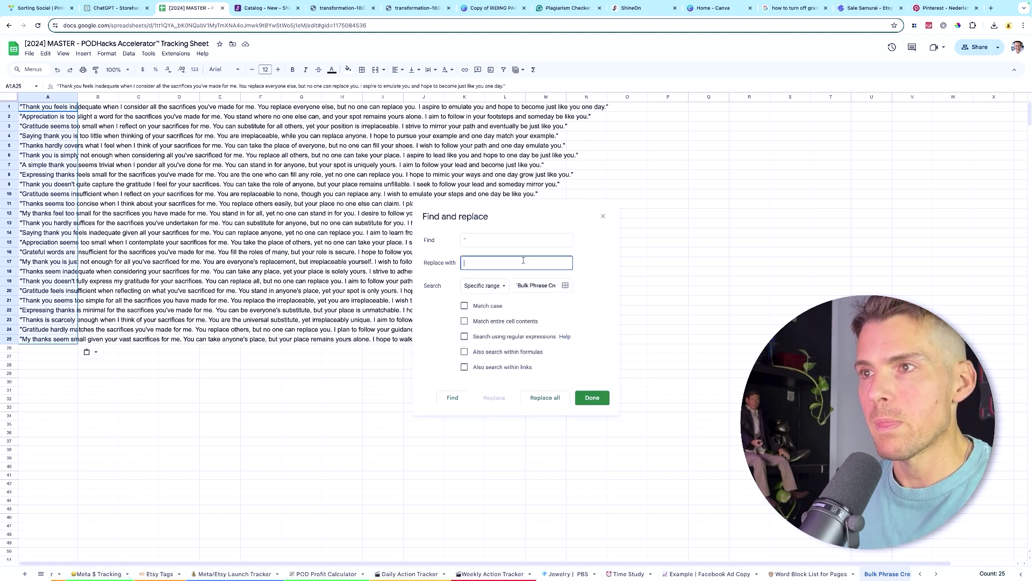
{"action": "left_click", "coordinate": [553, 399]}
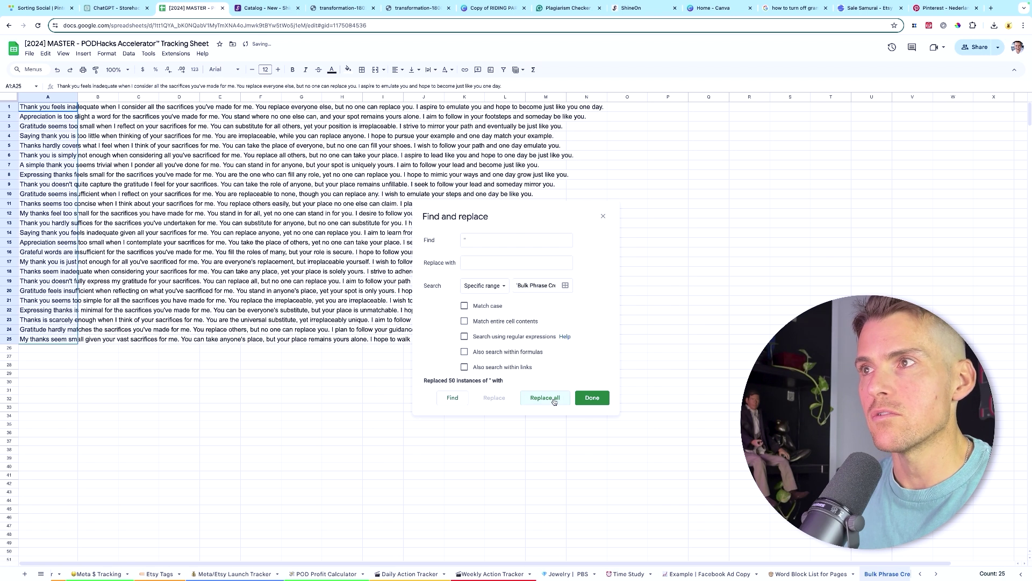
{"action": "left_click", "coordinate": [261, 204]}
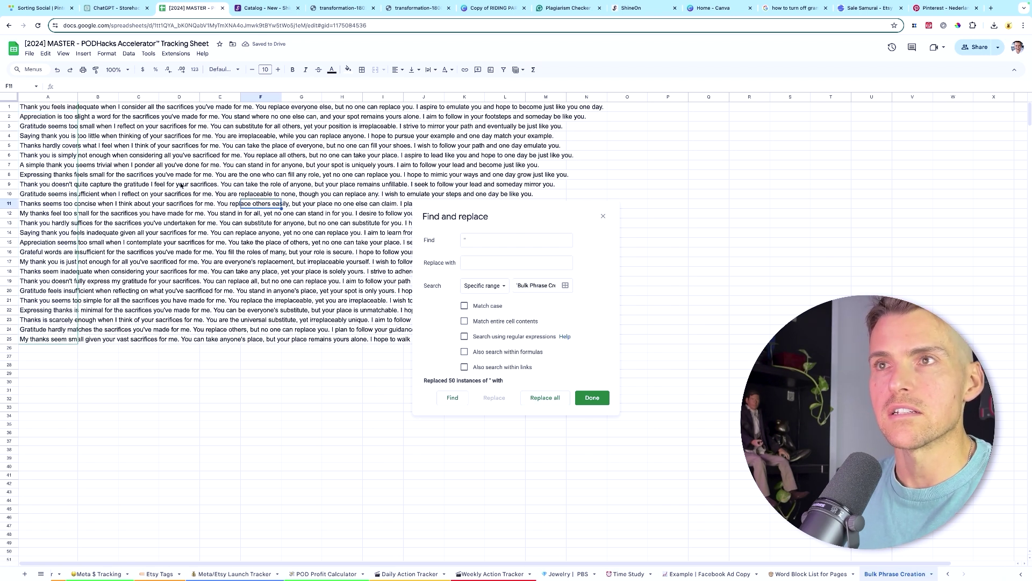
{"action": "left_click", "coordinate": [196, 176]}
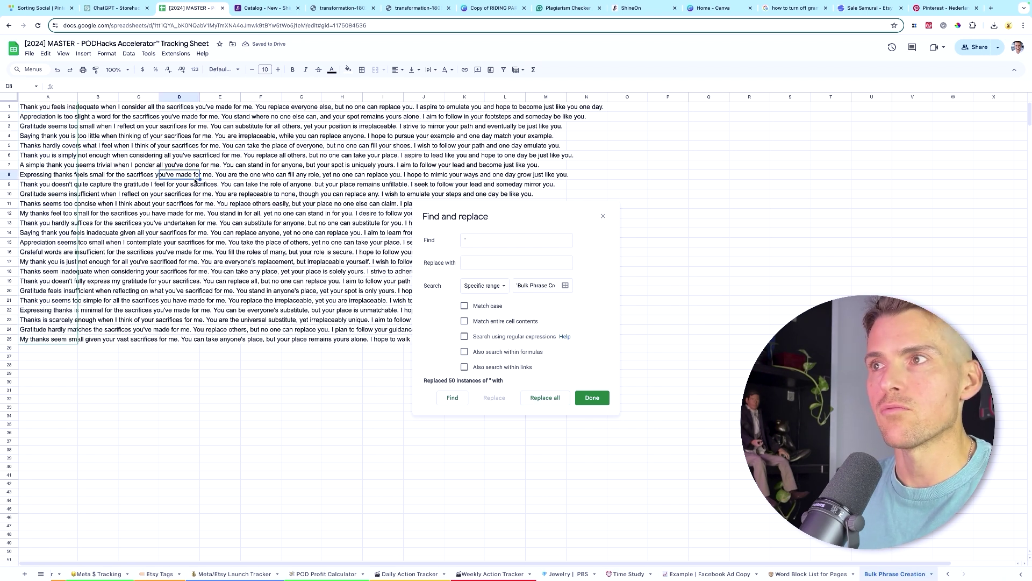
{"action": "left_click", "coordinate": [592, 397]}
{"action": "left_click", "coordinate": [48, 353]}
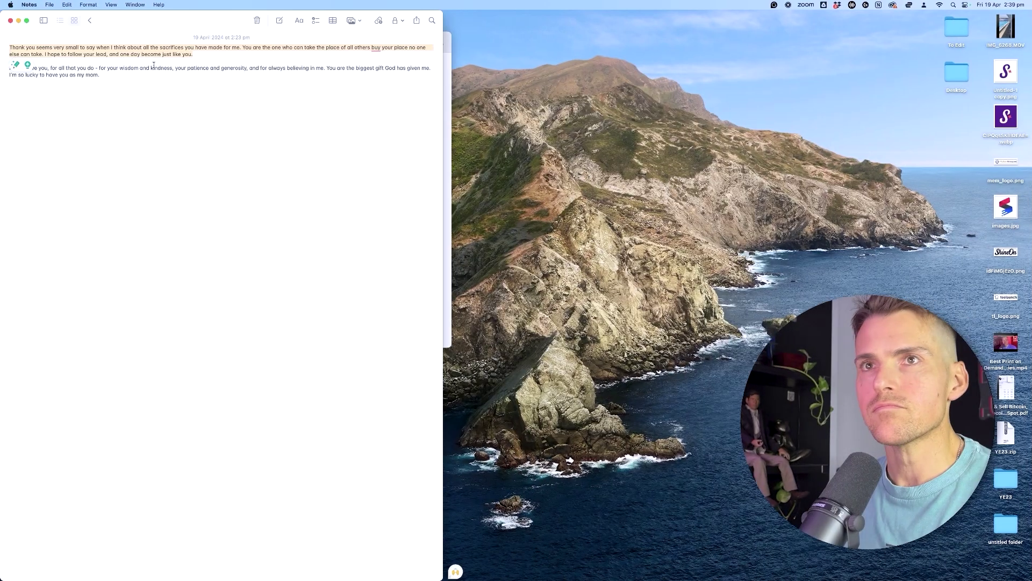
Send StorehacksGPT the Mom paragraph prefixed with the earlier 25-variation instruction.
{"action": "triple_click", "coordinate": [153, 66]}
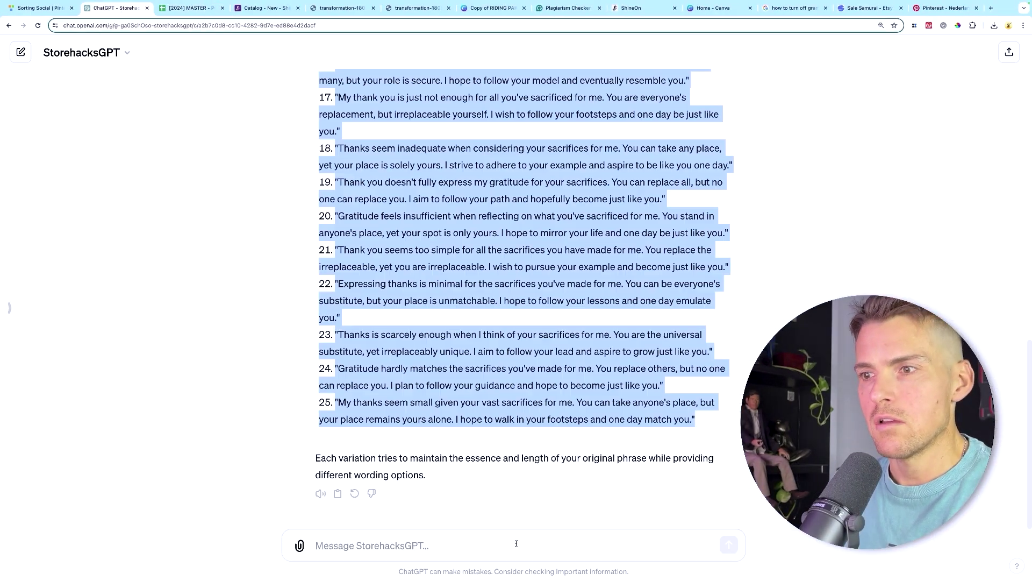
{"action": "type", "text": "Mom, I love you, for all that you do - for your wisdom and kindness, your patience and generosity, and for always believing in me. You are the biggest gift God has given me. I'm so lucky to have you as my mom."}
{"action": "scroll", "coordinate": [504, 384], "scroll_direction": "up", "scroll_amount": 5}
{"action": "scroll", "coordinate": [484, 323], "scroll_direction": "up", "scroll_amount": 3}
{"action": "scroll", "coordinate": [400, 199], "scroll_direction": "up", "scroll_amount": 5}
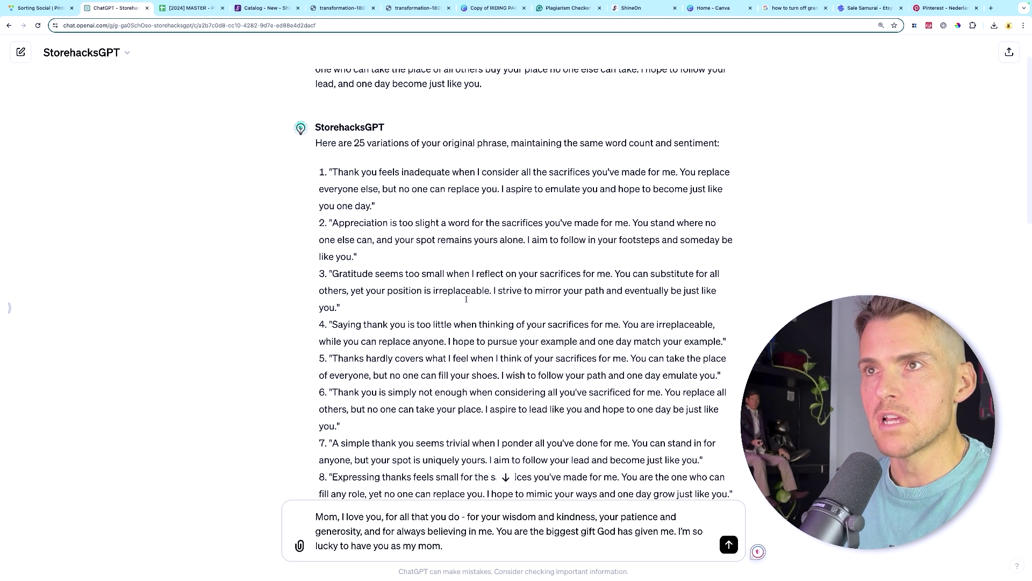
{"action": "scroll", "coordinate": [403, 161], "scroll_direction": "up", "scroll_amount": 1}
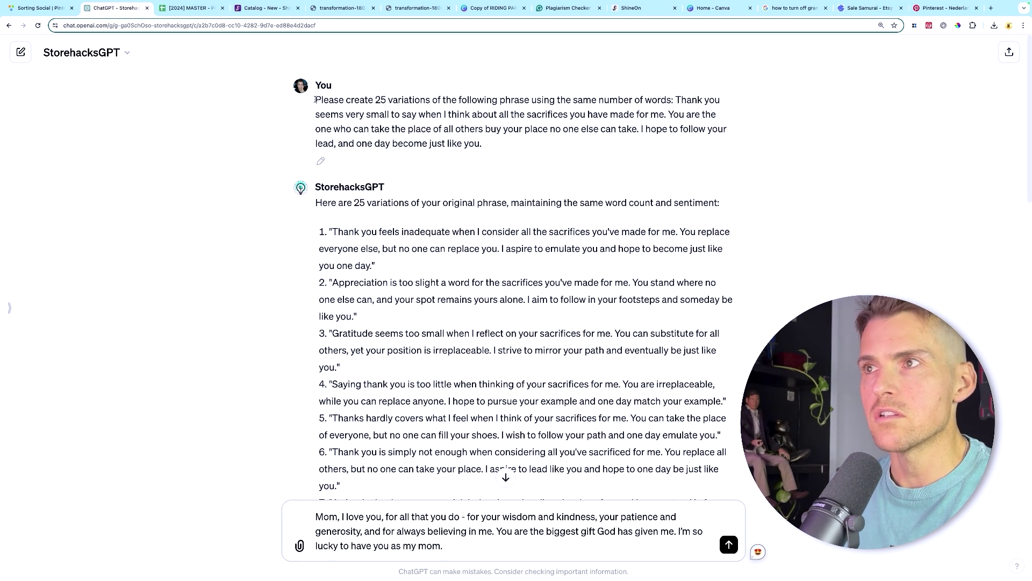
{"action": "left_click_drag", "start_coordinate": [314, 99], "coordinate": [674, 99]}
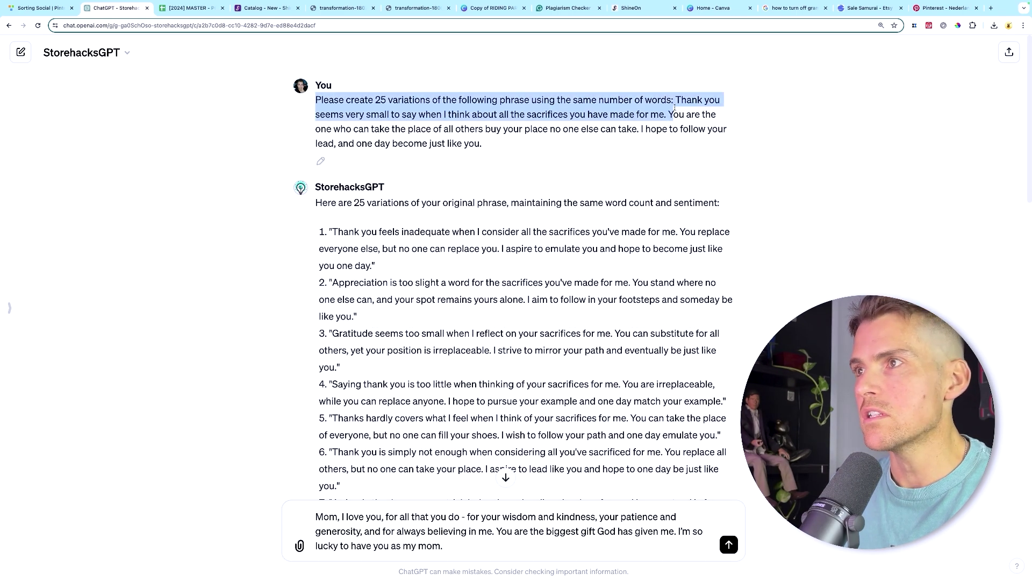
{"action": "left_click", "coordinate": [315, 517]}
{"action": "type", "text": "Please create 25 variations of the following phrase using the same number of words:"}
{"action": "key", "text": "Return"}
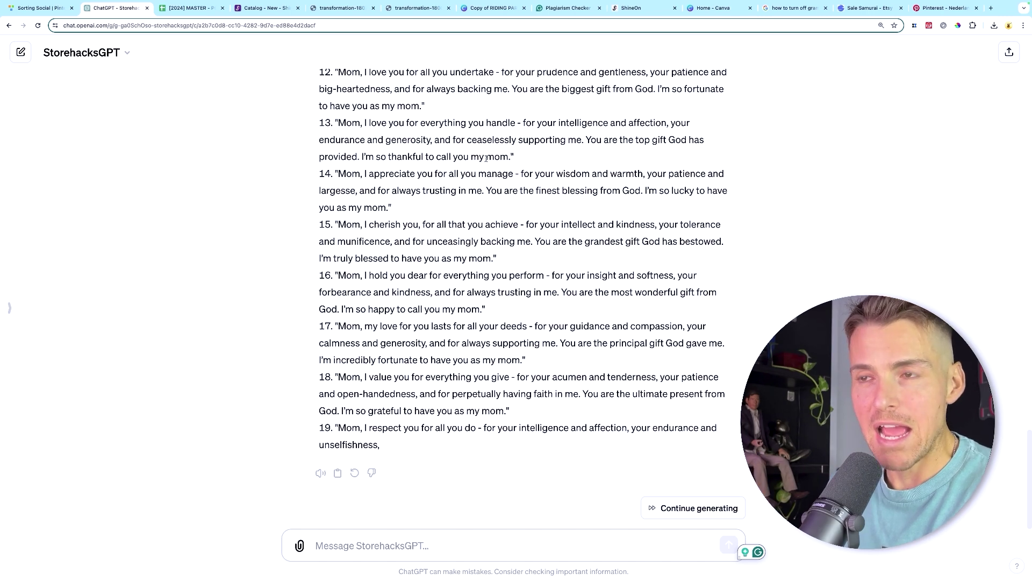
{"action": "scroll", "coordinate": [444, 156], "scroll_direction": "up", "scroll_amount": 5}
{"action": "scroll", "coordinate": [445, 155], "scroll_direction": "up", "scroll_amount": 6}
{"action": "scroll", "coordinate": [448, 159], "scroll_direction": "down", "scroll_amount": 1}
{"action": "scroll", "coordinate": [449, 161], "scroll_direction": "down", "scroll_amount": 1}
{"action": "scroll", "coordinate": [450, 161], "scroll_direction": "down", "scroll_amount": 1}
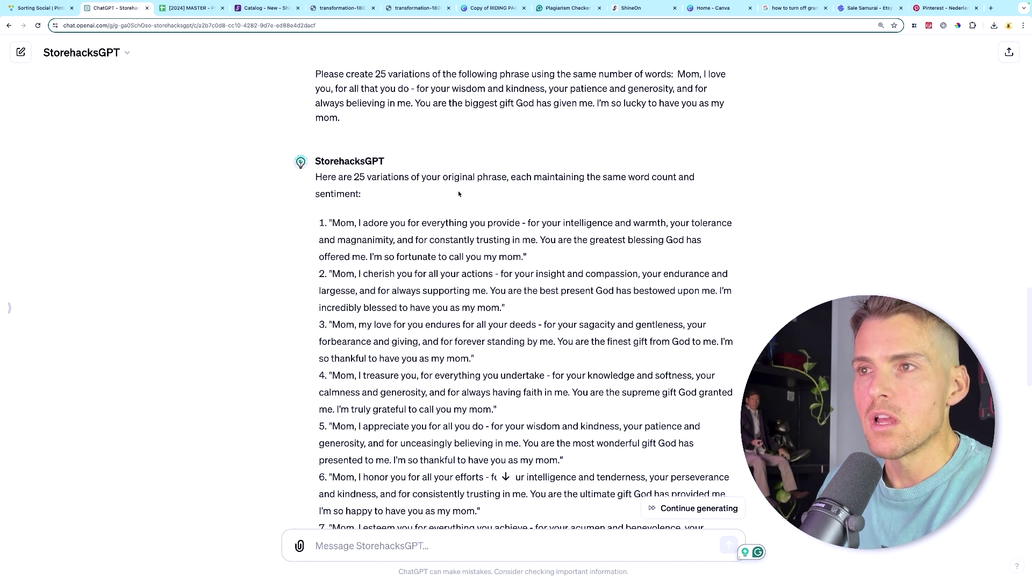
{"action": "scroll", "coordinate": [459, 193], "scroll_direction": "down", "scroll_amount": 1}
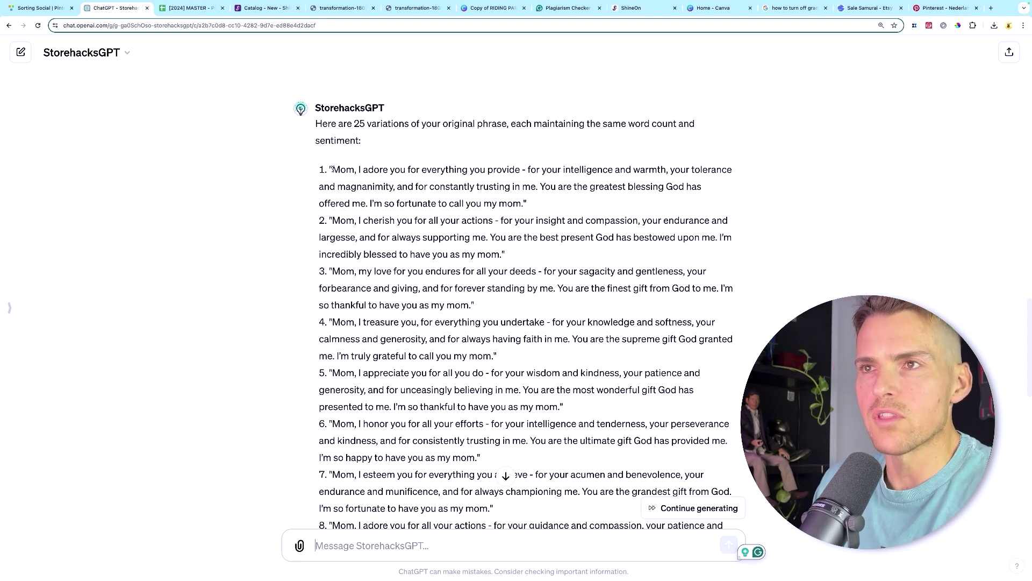
Select the Mom variations generated so far and continue generating through item 25.
{"action": "left_click_drag", "start_coordinate": [331, 169], "coordinate": [546, 439]}
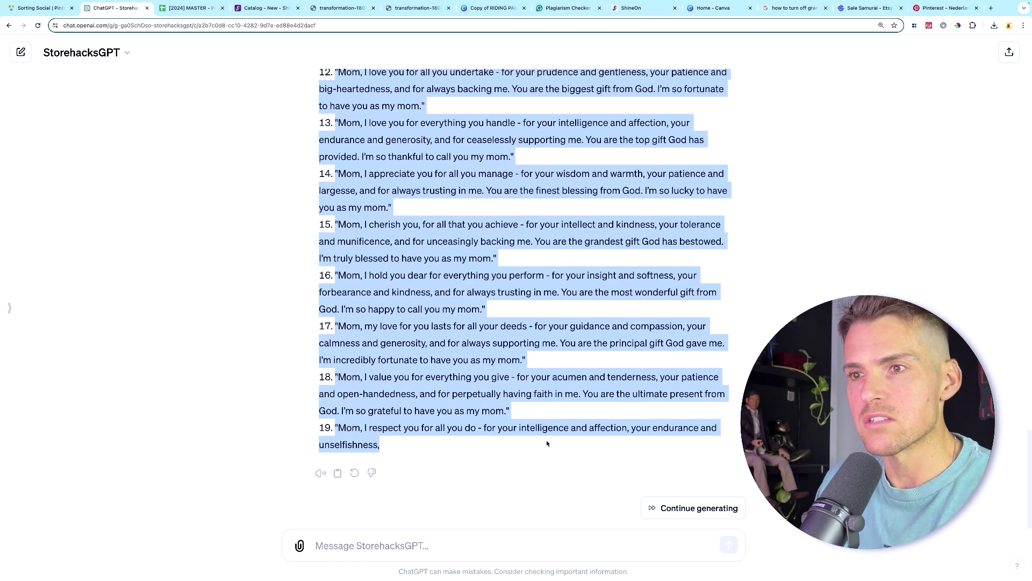
{"action": "left_click", "coordinate": [694, 508]}
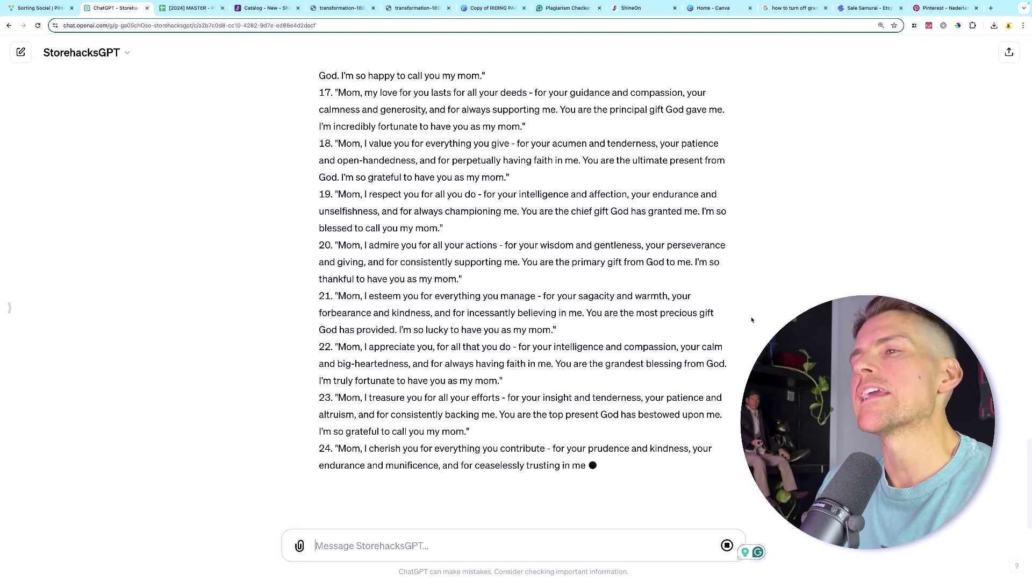
{"action": "scroll", "coordinate": [754, 317], "scroll_direction": "up", "scroll_amount": 2}
{"action": "scroll", "coordinate": [686, 299], "scroll_direction": "up", "scroll_amount": 2}
{"action": "scroll", "coordinate": [554, 266], "scroll_direction": "up", "scroll_amount": 2}
{"action": "scroll", "coordinate": [554, 266], "scroll_direction": "up", "scroll_amount": 1}
{"action": "scroll", "coordinate": [524, 254], "scroll_direction": "up", "scroll_amount": 3}
{"action": "scroll", "coordinate": [484, 238], "scroll_direction": "up", "scroll_amount": 2}
{"action": "scroll", "coordinate": [423, 213], "scroll_direction": "up", "scroll_amount": 1}
{"action": "mouse_move", "coordinate": [330, 142]}
{"action": "left_mouse_down"}
{"action": "mouse_move", "coordinate": [620, 531]}
{"action": "mouse_move", "coordinate": [600, 437]}
{"action": "left_mouse_up"}
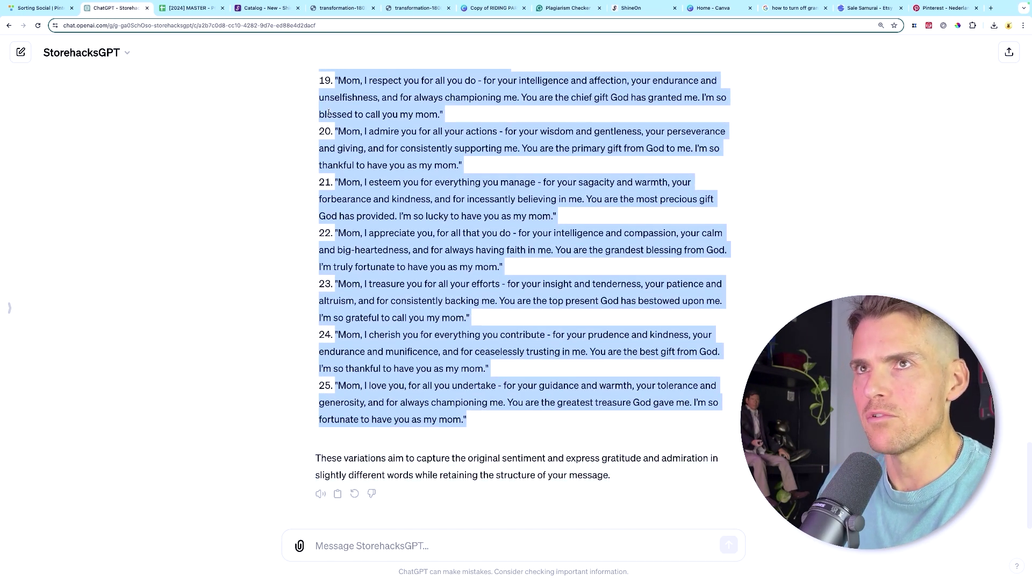
Paste the 25 Mom variations into rows 26–50 and strip all their quotation marks.
{"action": "key", "text": "ctrl+Tab"}
{"action": "key", "text": "ctrl+v"}
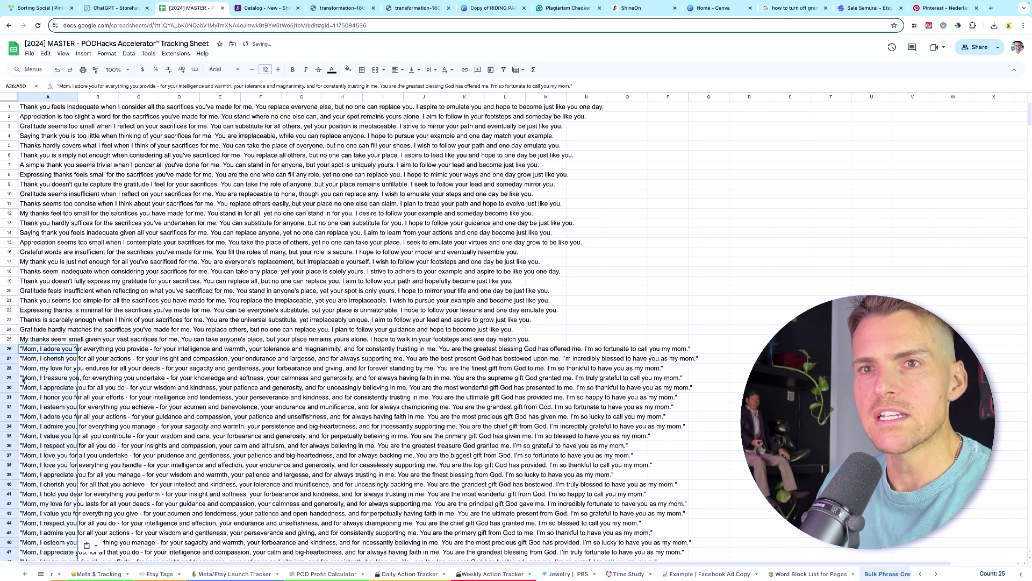
{"action": "key", "text": "ctrl+f"}
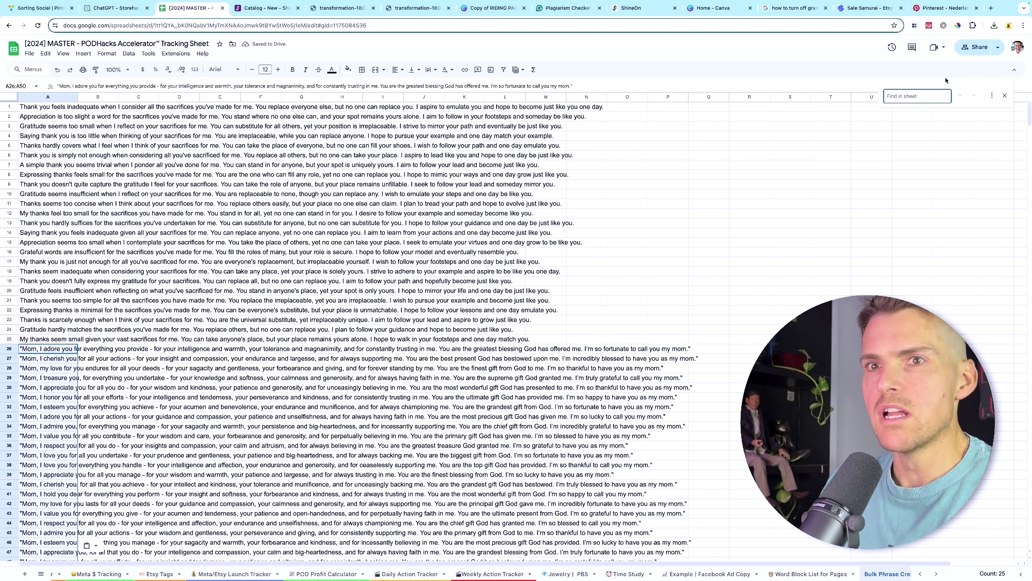
{"action": "key", "text": "ctrl+h"}
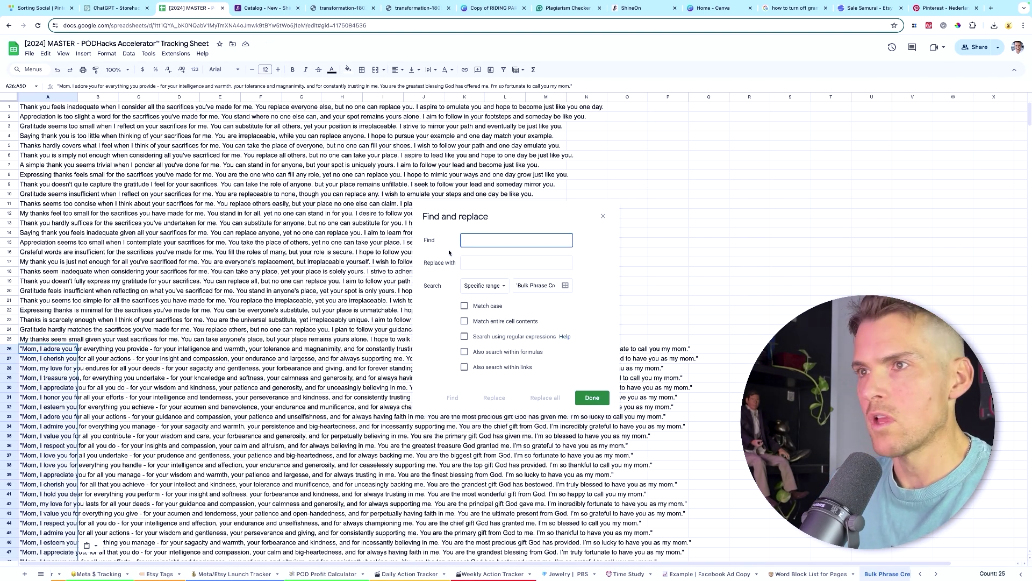
{"action": "type", "text": "\""}
{"action": "left_click", "coordinate": [540, 397]}
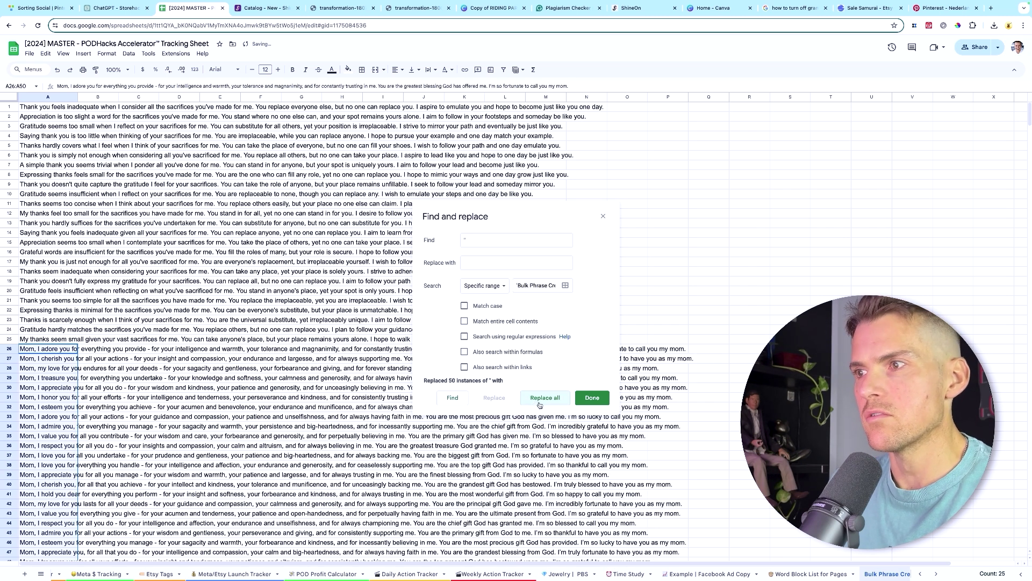
{"action": "left_click", "coordinate": [590, 398]}
{"action": "left_click", "coordinate": [633, 350]}
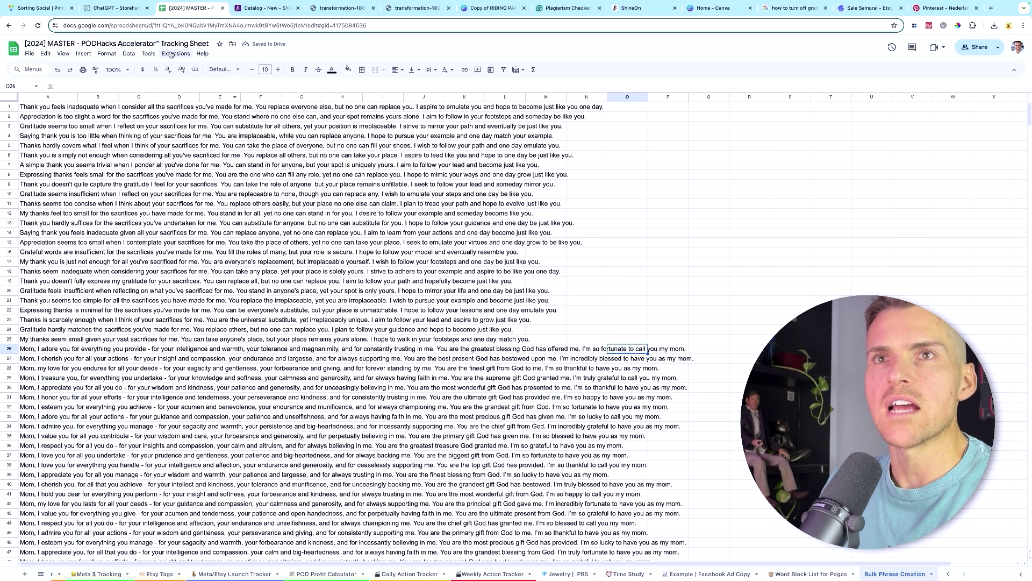
{"action": "left_click", "coordinate": [30, 55]}
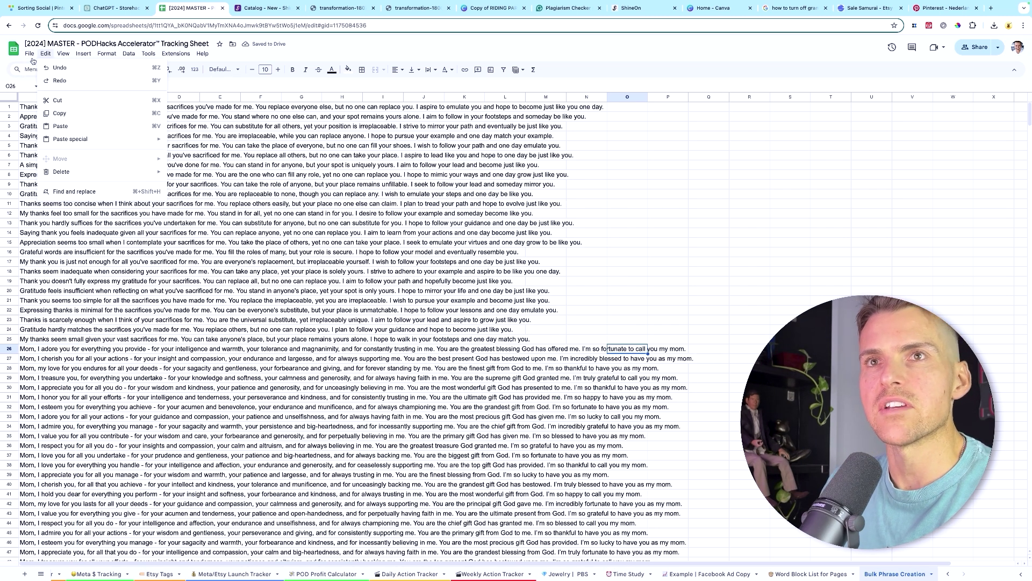
{"action": "left_click", "coordinate": [168, 203]}
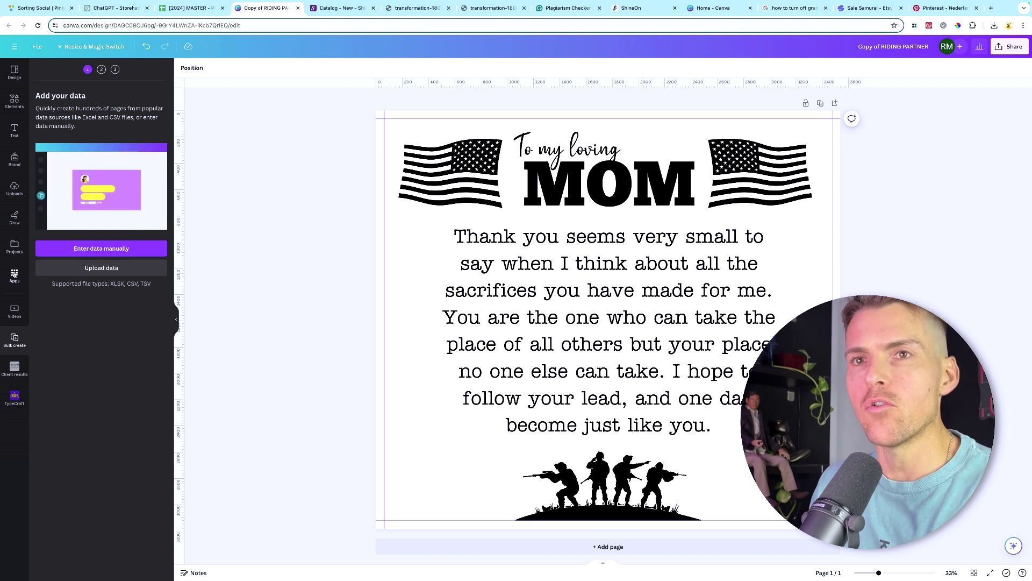
Find 'bulk create' among Canva apps and launch Bulk create for the plaque.
{"action": "left_click", "coordinate": [15, 274]}
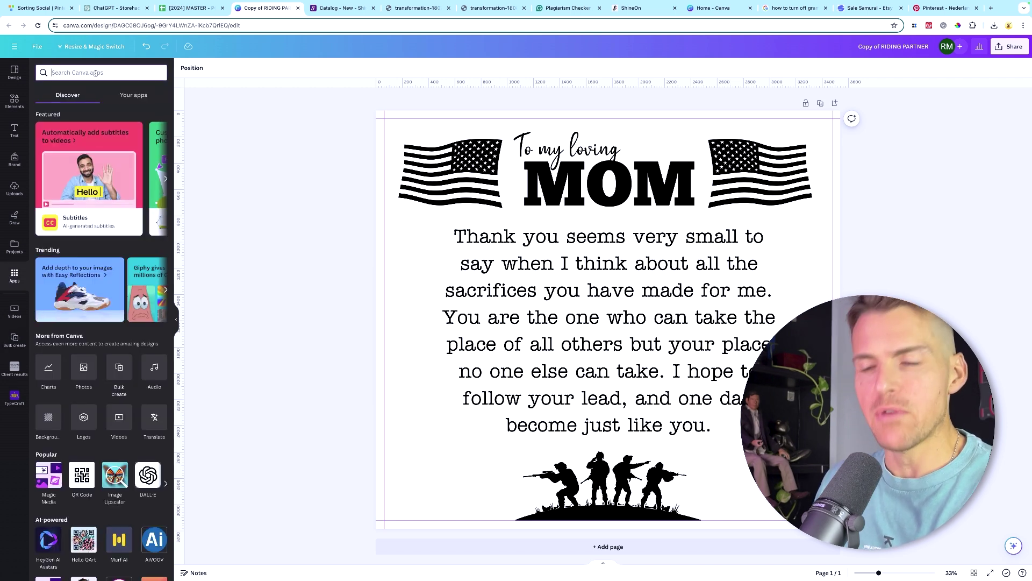
{"action": "type", "text": "bulk cre"}
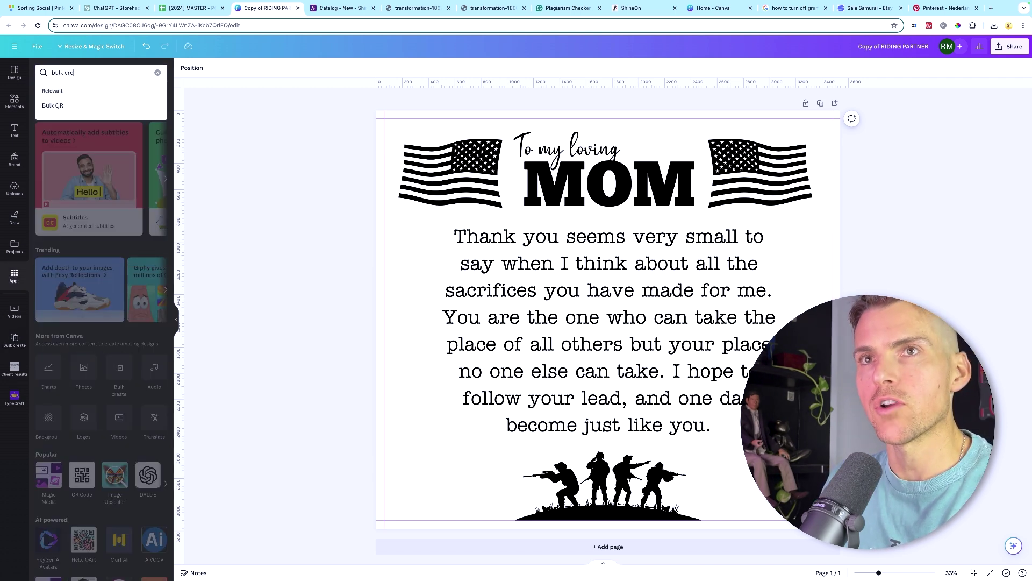
{"action": "type", "text": "ate"}
{"action": "key", "text": "Return"}
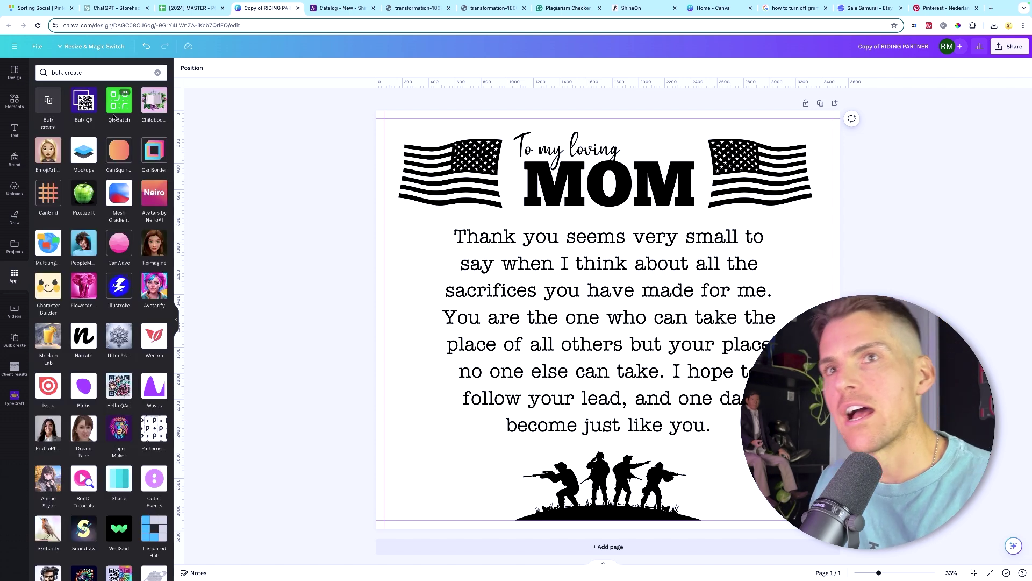
{"action": "left_click", "coordinate": [49, 100]}
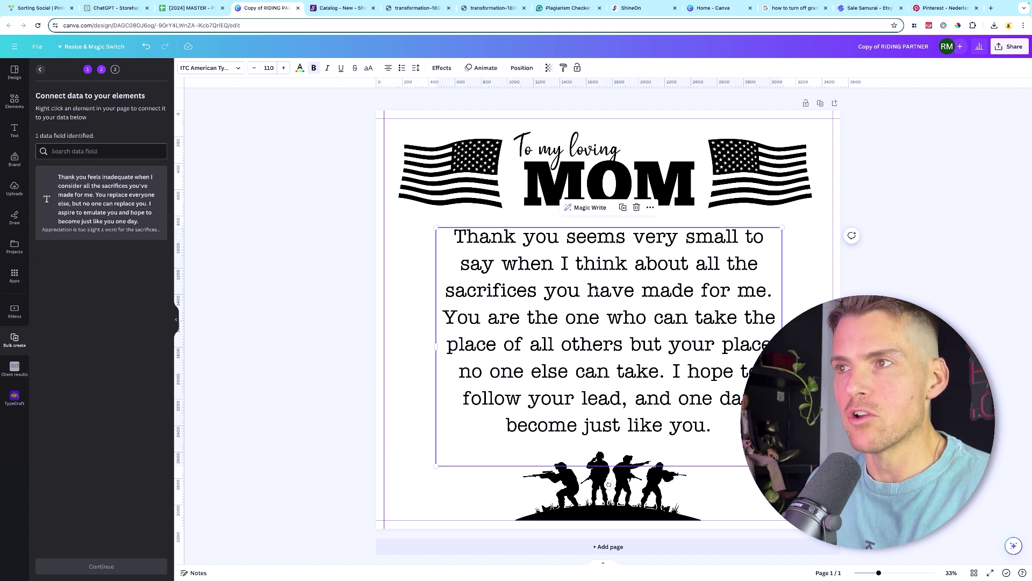
Connect the plaque's message text box to the phrase data field and nudge it lower.
{"action": "right_click", "coordinate": [598, 287]}
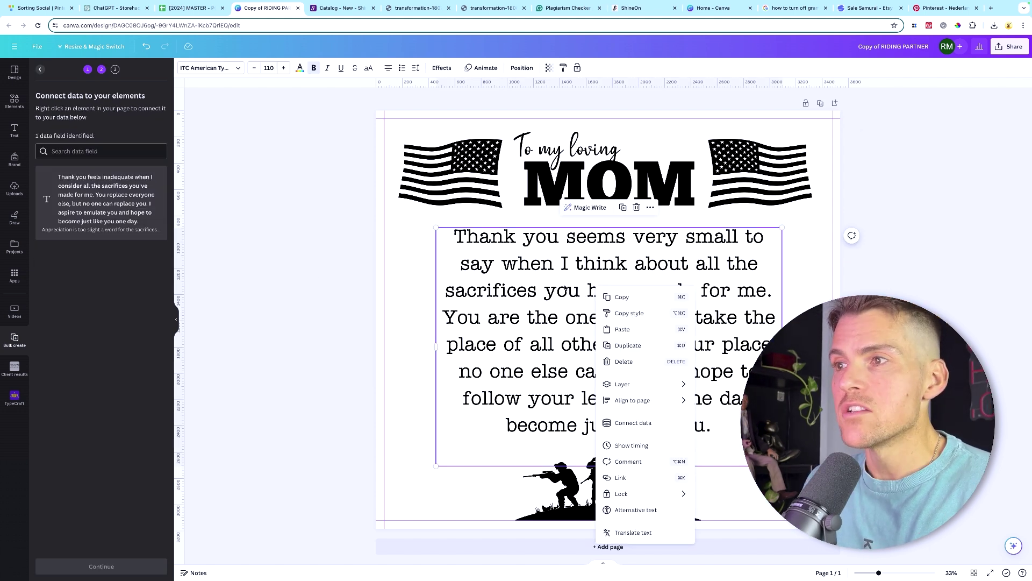
{"action": "left_click", "coordinate": [644, 424]}
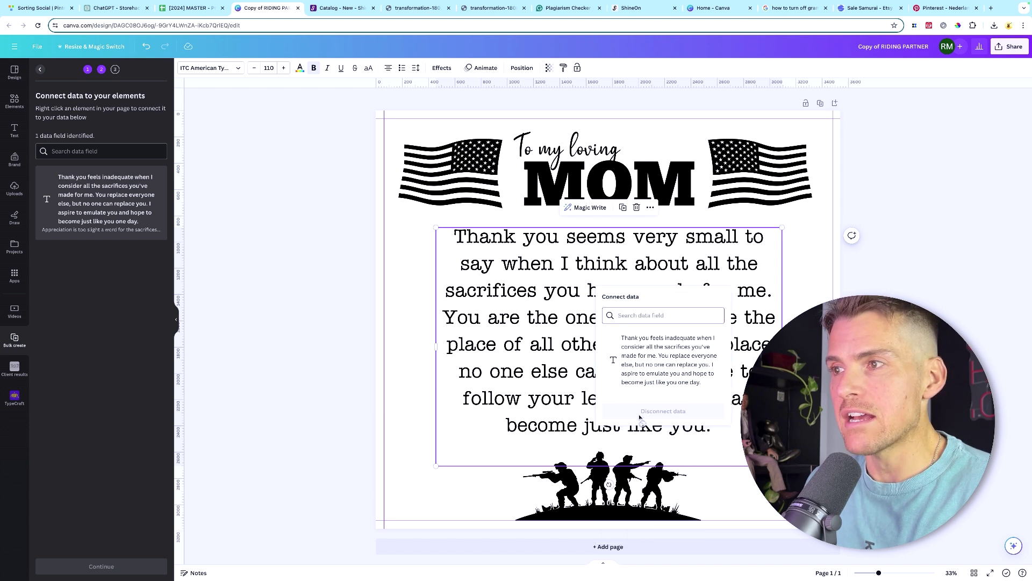
{"action": "left_click", "coordinate": [640, 355]}
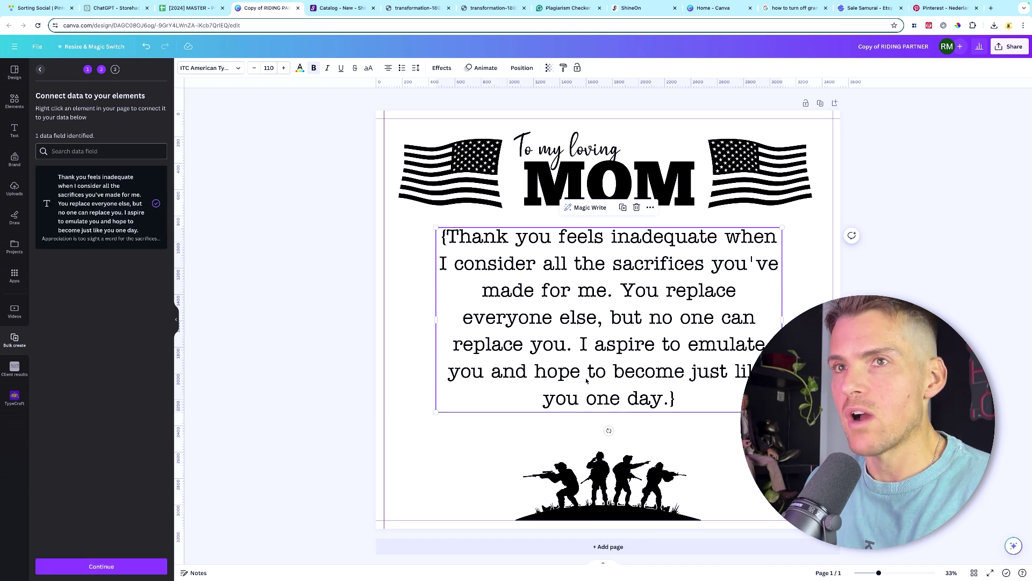
{"action": "left_click_drag", "start_coordinate": [652, 331], "coordinate": [653, 349]}
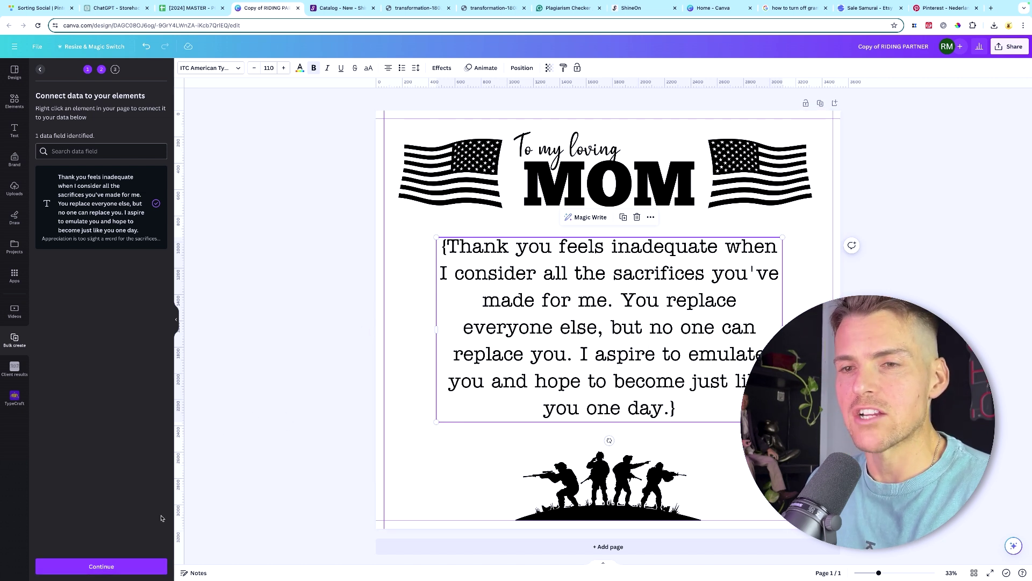
Generate the 49 plaque designs, then enlarge and recentre the page 1 quote.
{"action": "left_click", "coordinate": [103, 565]}
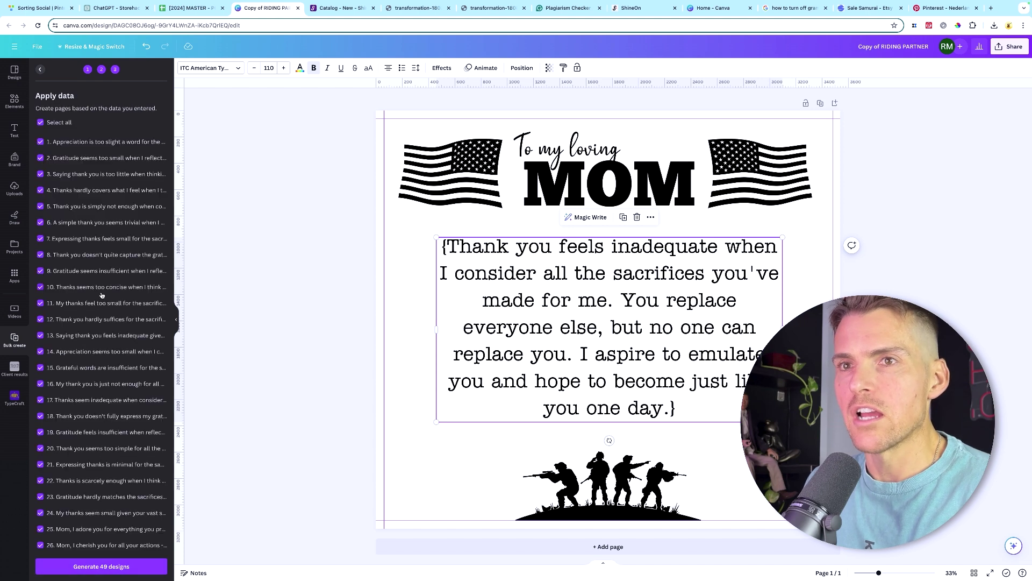
{"action": "left_click", "coordinate": [100, 570]}
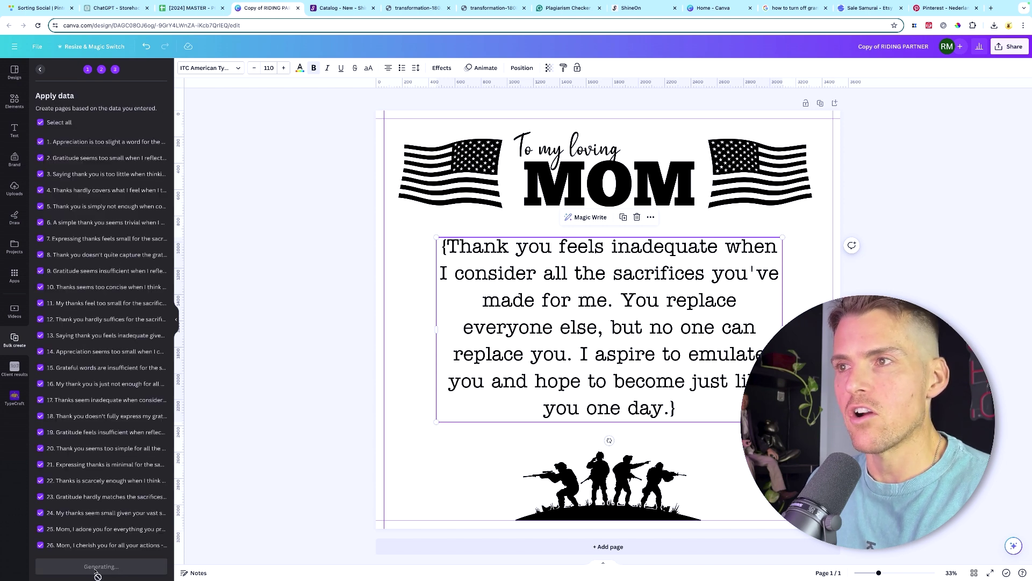
{"action": "scroll", "coordinate": [711, 308], "scroll_direction": "down", "scroll_amount": 10}
{"action": "scroll", "coordinate": [711, 307], "scroll_direction": "down", "scroll_amount": 3}
{"action": "scroll", "coordinate": [712, 307], "scroll_direction": "down", "scroll_amount": 10}
{"action": "scroll", "coordinate": [712, 307], "scroll_direction": "down", "scroll_amount": 10}
{"action": "scroll", "coordinate": [712, 306], "scroll_direction": "down", "scroll_amount": 10}
{"action": "scroll", "coordinate": [714, 306], "scroll_direction": "down", "scroll_amount": 10}
{"action": "scroll", "coordinate": [714, 307], "scroll_direction": "down", "scroll_amount": 10}
{"action": "scroll", "coordinate": [715, 307], "scroll_direction": "down", "scroll_amount": 10}
{"action": "scroll", "coordinate": [714, 306], "scroll_direction": "down", "scroll_amount": 10}
{"action": "scroll", "coordinate": [714, 307], "scroll_direction": "down", "scroll_amount": 10}
{"action": "scroll", "coordinate": [714, 308], "scroll_direction": "down", "scroll_amount": 5}
{"action": "scroll", "coordinate": [714, 307], "scroll_direction": "down", "scroll_amount": 5}
{"action": "scroll", "coordinate": [715, 307], "scroll_direction": "down", "scroll_amount": 5}
{"action": "scroll", "coordinate": [756, 326], "scroll_direction": "down", "scroll_amount": 5}
{"action": "scroll", "coordinate": [757, 327], "scroll_direction": "up", "scroll_amount": 5}
{"action": "scroll", "coordinate": [757, 327], "scroll_direction": "up", "scroll_amount": 5}
{"action": "scroll", "coordinate": [755, 328], "scroll_direction": "up", "scroll_amount": 5}
{"action": "scroll", "coordinate": [755, 331], "scroll_direction": "up", "scroll_amount": 5}
{"action": "scroll", "coordinate": [754, 331], "scroll_direction": "up", "scroll_amount": 5}
{"action": "scroll", "coordinate": [564, 363], "scroll_direction": "up", "scroll_amount": 5}
{"action": "left_click", "coordinate": [434, 394]}
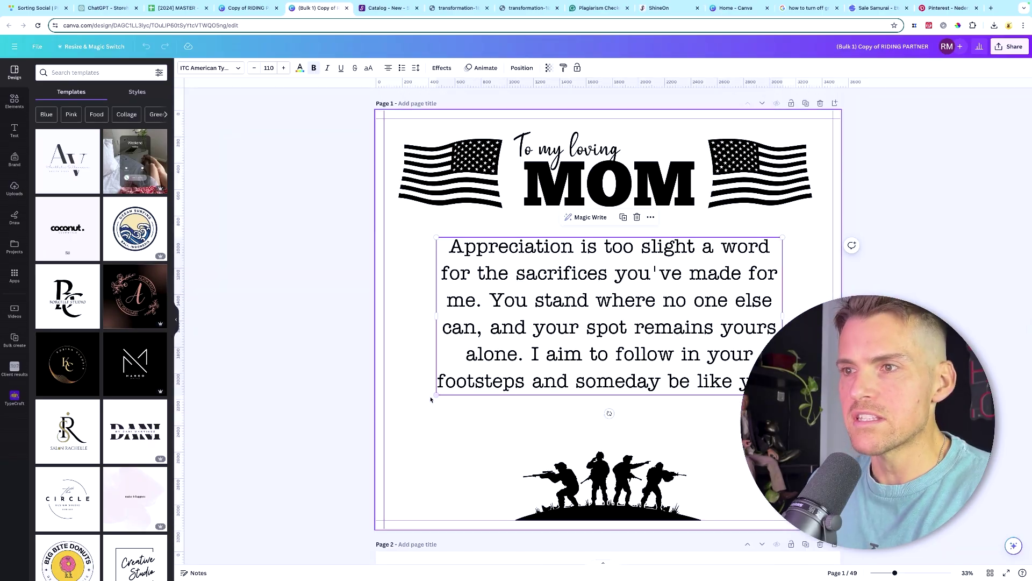
{"action": "mouse_move", "coordinate": [435, 394]}
{"action": "left_mouse_down"}
{"action": "mouse_move", "coordinate": [395, 414]}
{"action": "mouse_move", "coordinate": [397, 427]}
{"action": "left_mouse_up"}
{"action": "left_click_drag", "start_coordinate": [565, 338], "coordinate": [573, 354]}
{"action": "scroll", "coordinate": [608, 323], "scroll_direction": "down", "scroll_amount": 3}
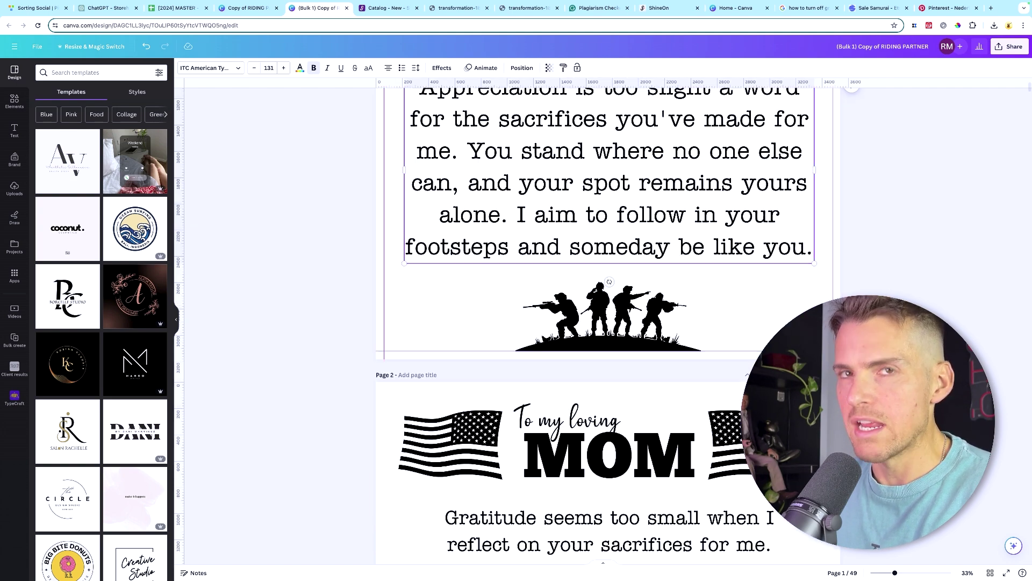
{"action": "scroll", "coordinate": [609, 322], "scroll_direction": "down", "scroll_amount": 3}
{"action": "scroll", "coordinate": [750, 283], "scroll_direction": "down", "scroll_amount": 1}
Shift the page 2 quote left, enlarge it and nudge it into place.
{"action": "left_click_drag", "start_coordinate": [614, 286], "coordinate": [578, 276]}
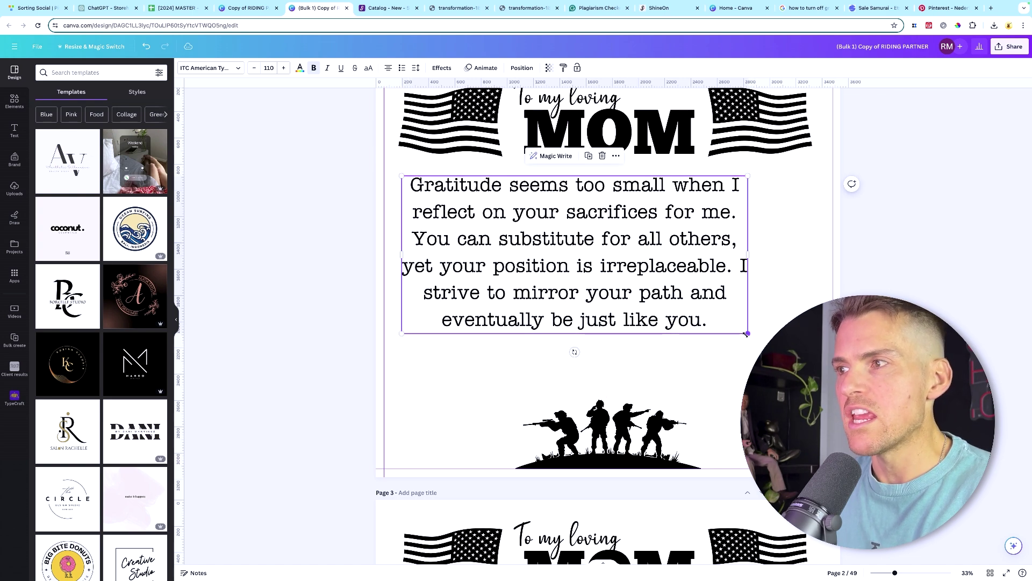
{"action": "left_click_drag", "start_coordinate": [747, 332], "coordinate": [810, 363]}
{"action": "left_click_drag", "start_coordinate": [741, 316], "coordinate": [742, 320]}
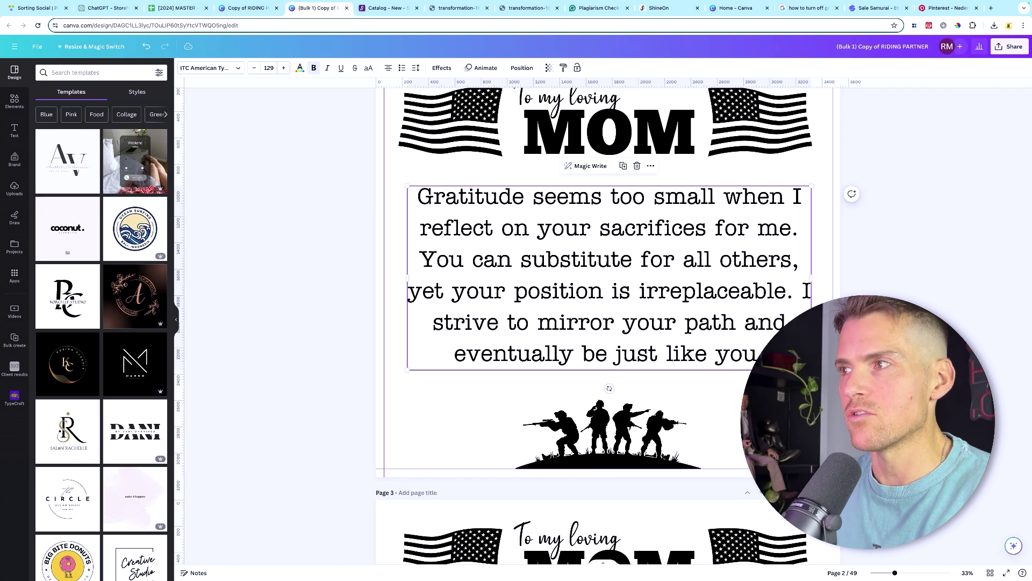
{"action": "key", "text": "Escape"}
{"action": "scroll", "coordinate": [605, 323], "scroll_direction": "down", "scroll_amount": 3}
{"action": "scroll", "coordinate": [604, 324], "scroll_direction": "down", "scroll_amount": 3}
{"action": "scroll", "coordinate": [604, 323], "scroll_direction": "up", "scroll_amount": 2}
{"action": "scroll", "coordinate": [605, 322], "scroll_direction": "up", "scroll_amount": 10}
{"action": "scroll", "coordinate": [887, 222], "scroll_direction": "up", "scroll_amount": 1}
Download all 49 pages as SVG files with a transparent background.
{"action": "left_click", "coordinate": [1008, 46]}
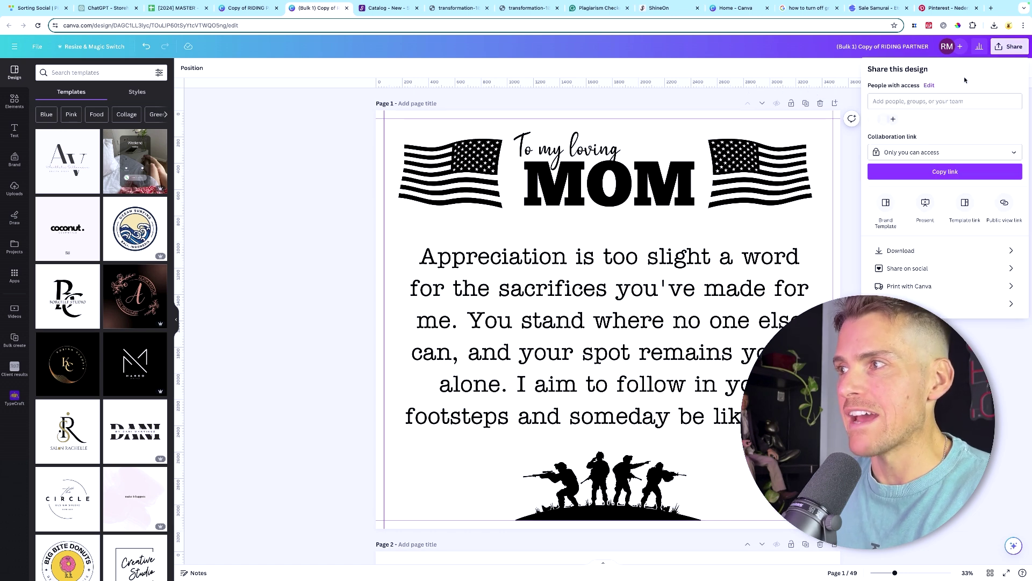
{"action": "left_click", "coordinate": [909, 252]}
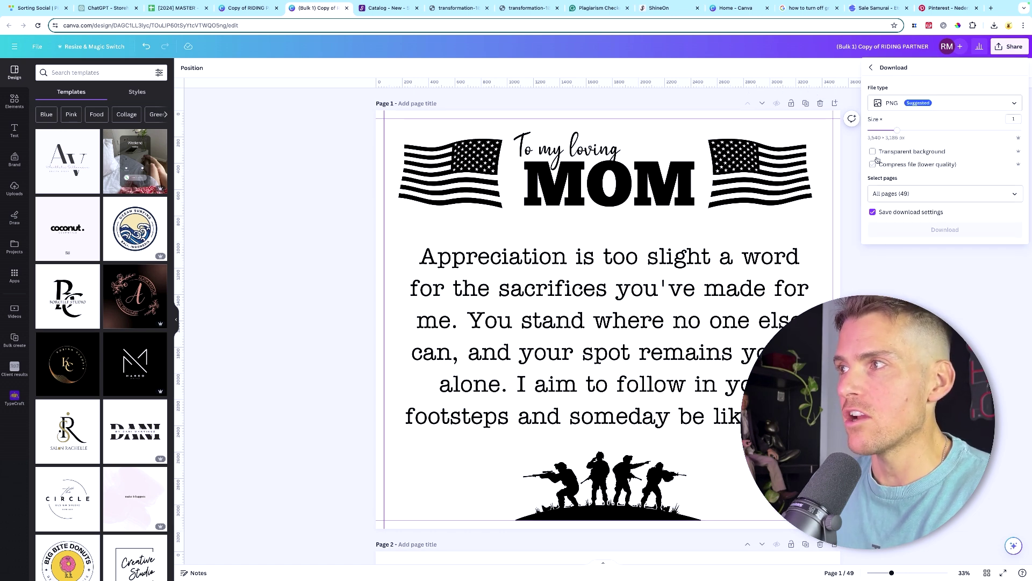
{"action": "left_click", "coordinate": [980, 193]}
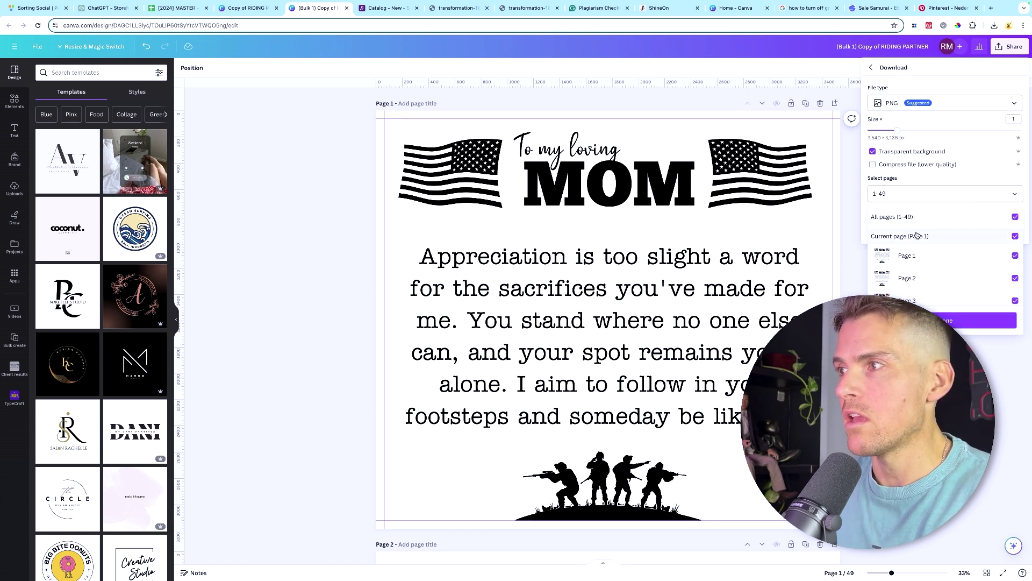
{"action": "left_click", "coordinate": [948, 316]}
{"action": "left_click", "coordinate": [949, 102]}
{"action": "left_click", "coordinate": [943, 202]}
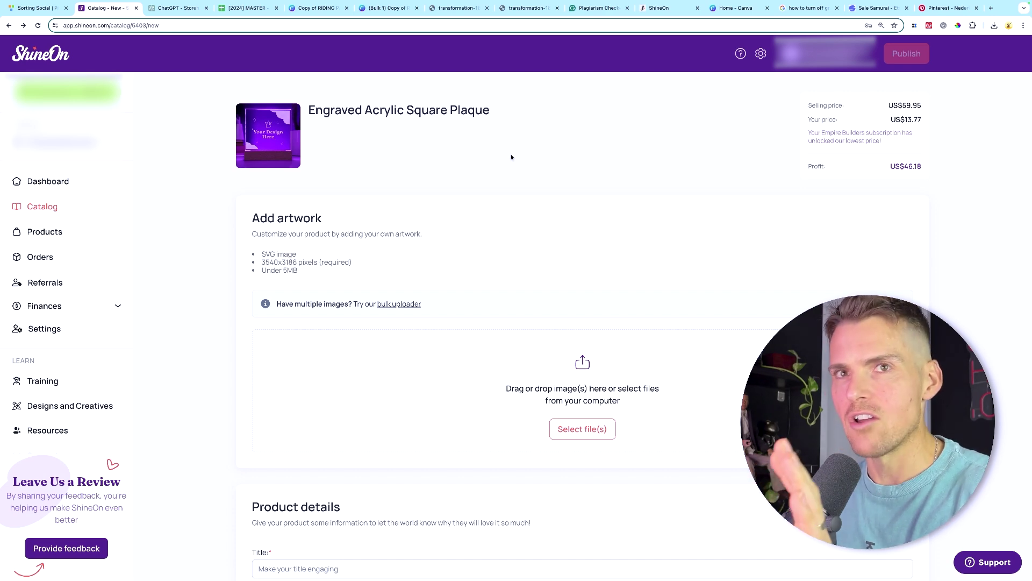
In ShineOn's bulk uploader, start creating another example product.
{"action": "left_click", "coordinate": [408, 304]}
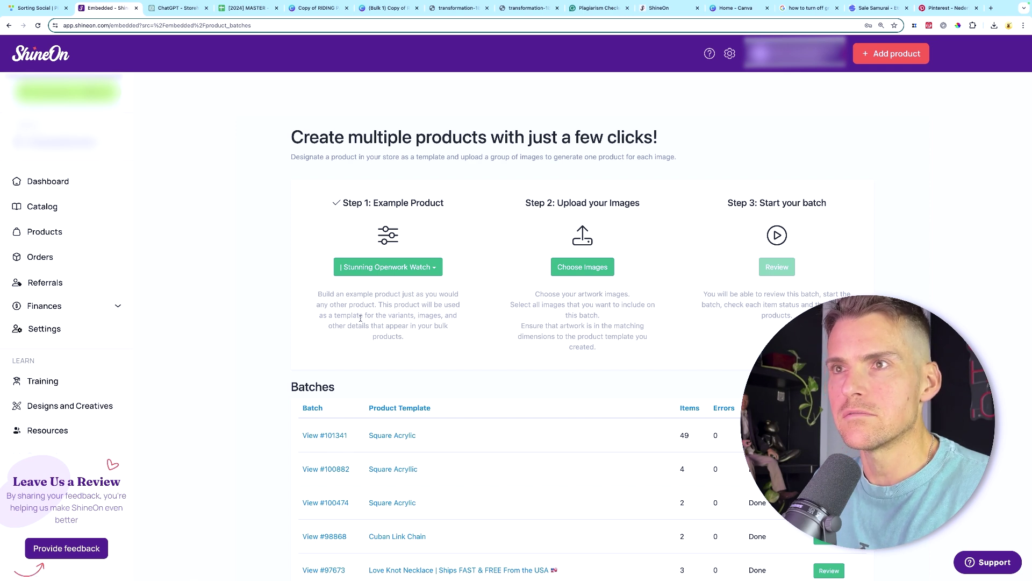
{"action": "left_click", "coordinate": [388, 266]}
{"action": "left_click", "coordinate": [362, 436]}
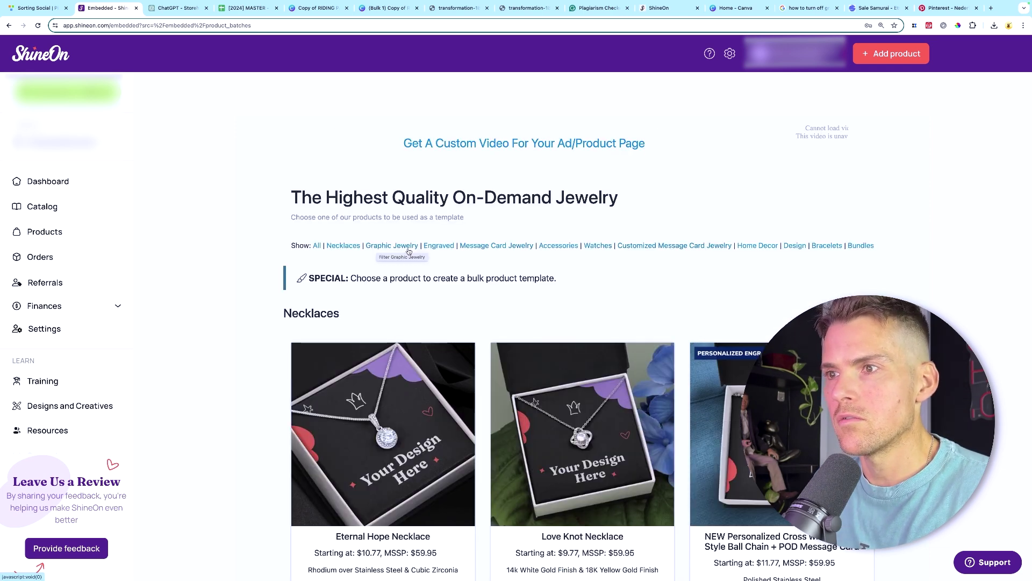
{"action": "scroll", "coordinate": [266, 269], "scroll_direction": "down", "scroll_amount": 5}
{"action": "scroll", "coordinate": [267, 270], "scroll_direction": "down", "scroll_amount": 5}
{"action": "scroll", "coordinate": [266, 269], "scroll_direction": "down", "scroll_amount": 5}
{"action": "scroll", "coordinate": [266, 269], "scroll_direction": "down", "scroll_amount": 5}
{"action": "scroll", "coordinate": [250, 265], "scroll_direction": "down", "scroll_amount": 5}
{"action": "scroll", "coordinate": [250, 265], "scroll_direction": "down", "scroll_amount": 5}
{"action": "scroll", "coordinate": [250, 266], "scroll_direction": "down", "scroll_amount": 5}
{"action": "scroll", "coordinate": [250, 265], "scroll_direction": "up", "scroll_amount": 3}
{"action": "scroll", "coordinate": [250, 265], "scroll_direction": "up", "scroll_amount": 5}
{"action": "scroll", "coordinate": [250, 265], "scroll_direction": "up", "scroll_amount": 5}
{"action": "scroll", "coordinate": [250, 265], "scroll_direction": "up", "scroll_amount": 5}
{"action": "scroll", "coordinate": [251, 266], "scroll_direction": "up", "scroll_amount": 5}
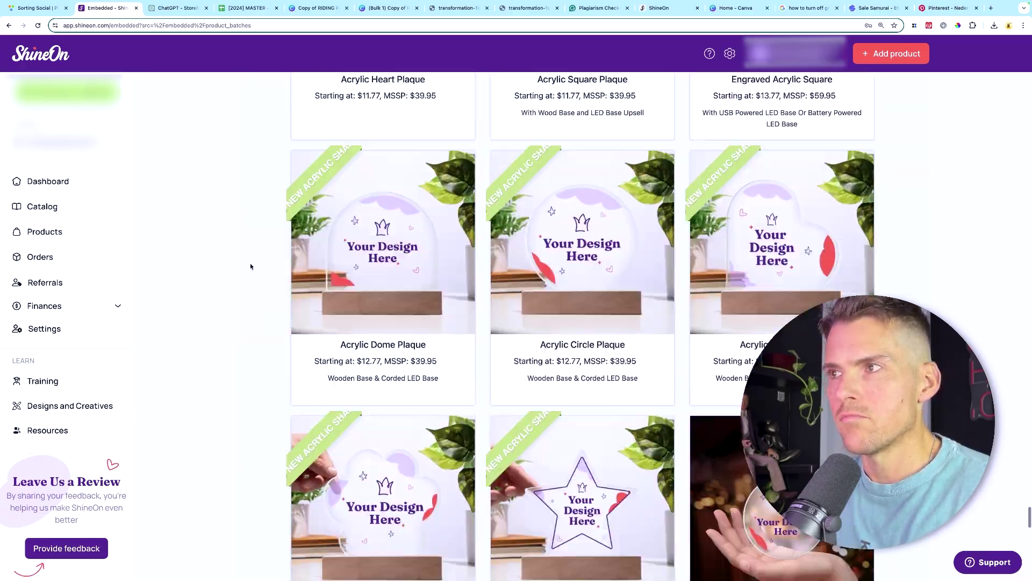
{"action": "scroll", "coordinate": [250, 263], "scroll_direction": "up", "scroll_amount": 3}
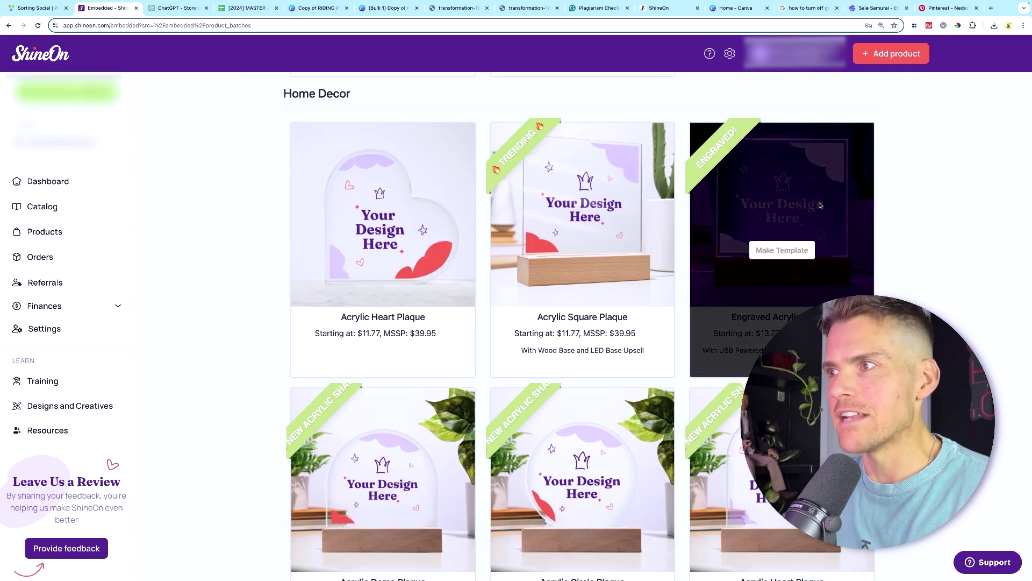
Use the Engraved Acrylic Square as template and publish the Military Mom plaque product.
{"action": "left_click", "coordinate": [783, 251]}
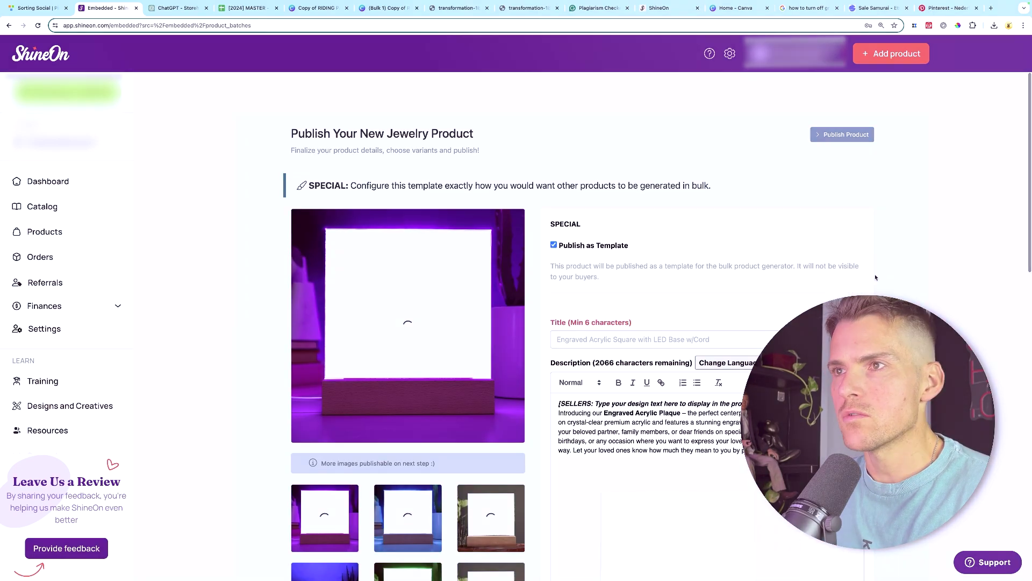
{"action": "type", "text": "Mil"}
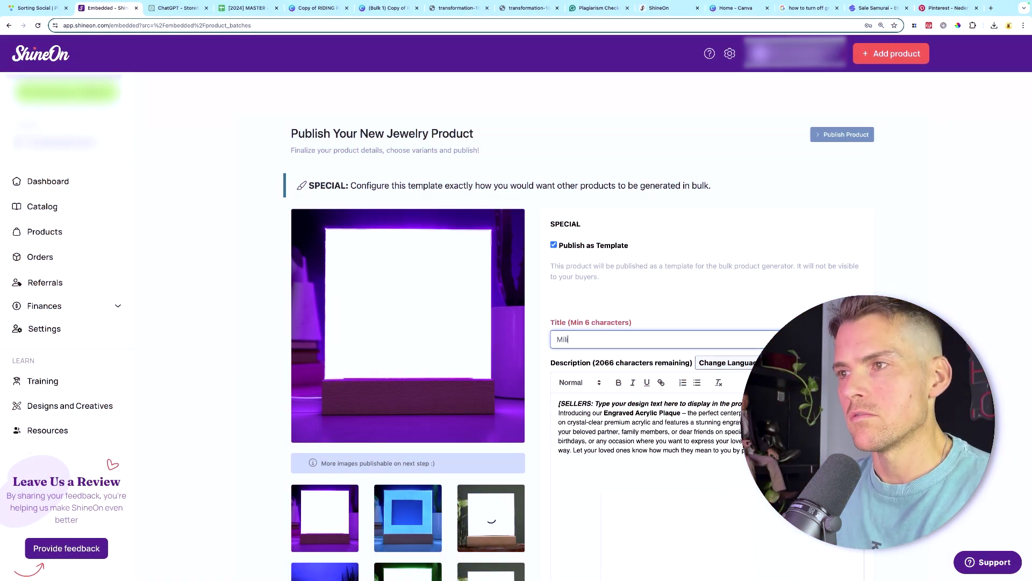
{"action": "type", "text": "itary Mom Mother's"}
{"action": "type", "text": "rylic Plaque"}
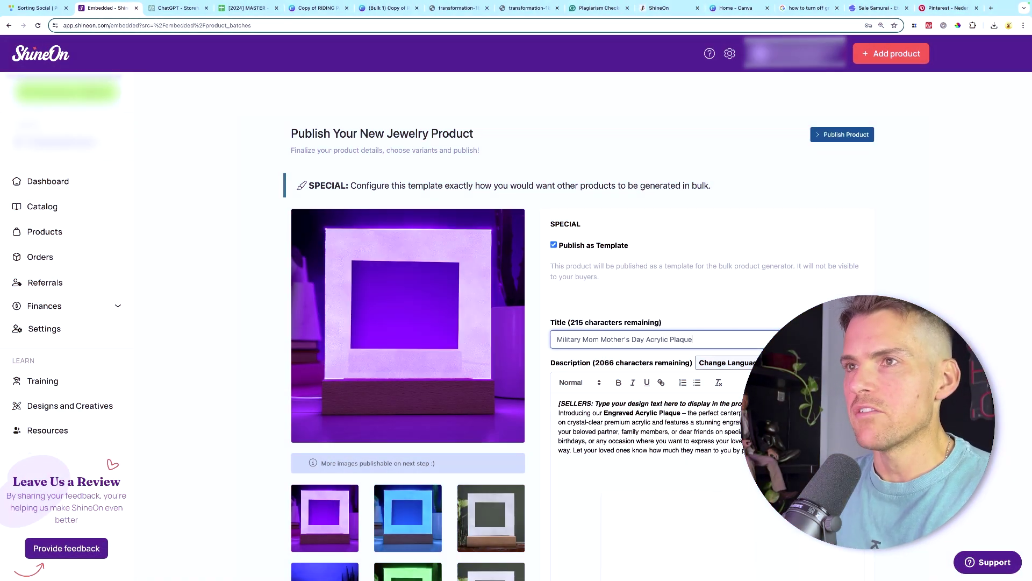
{"action": "scroll", "coordinate": [912, 220], "scroll_direction": "down", "scroll_amount": 4}
{"action": "scroll", "coordinate": [912, 220], "scroll_direction": "down", "scroll_amount": 5}
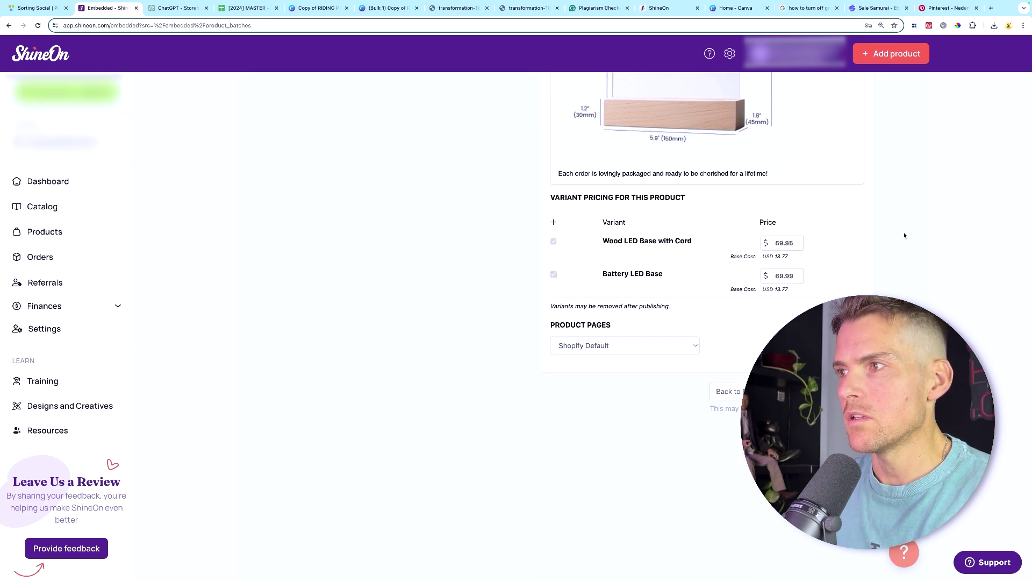
{"action": "left_click", "coordinate": [798, 391]}
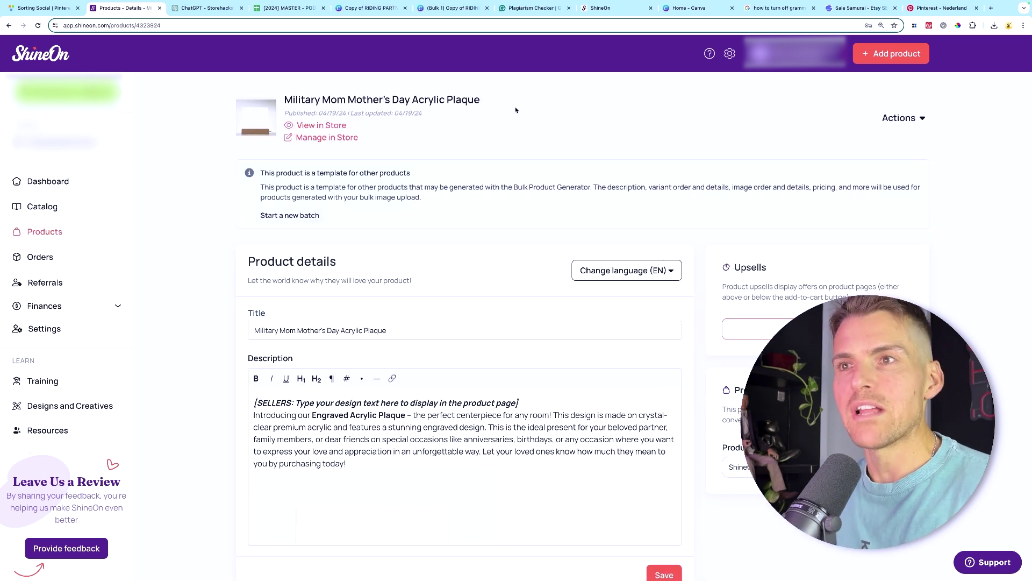
Start batch #116267 from the Military Mom Mother's Day template and upload the 49 plaque SVGs.
{"action": "left_click", "coordinate": [301, 218]}
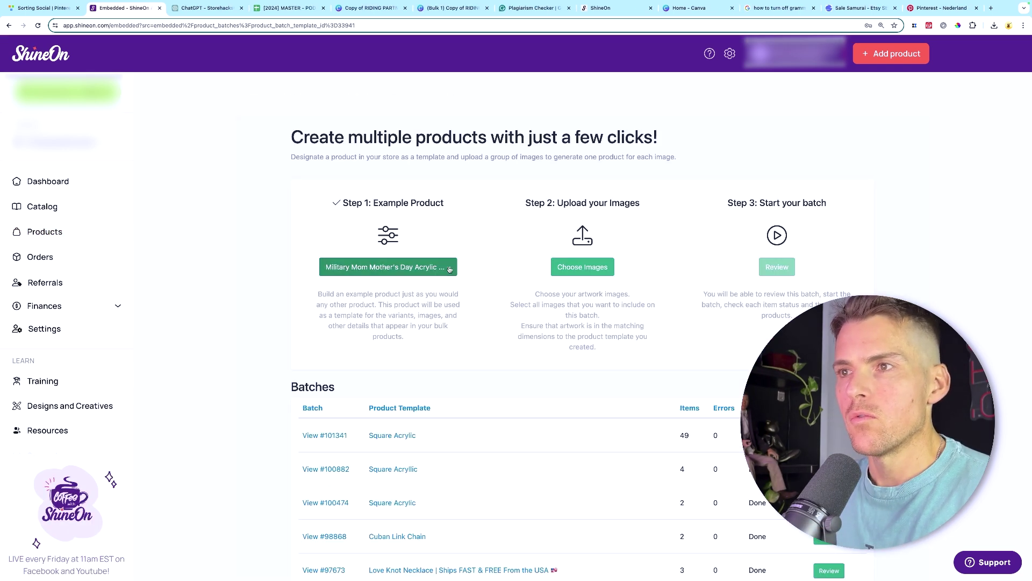
{"action": "left_click", "coordinate": [428, 267]}
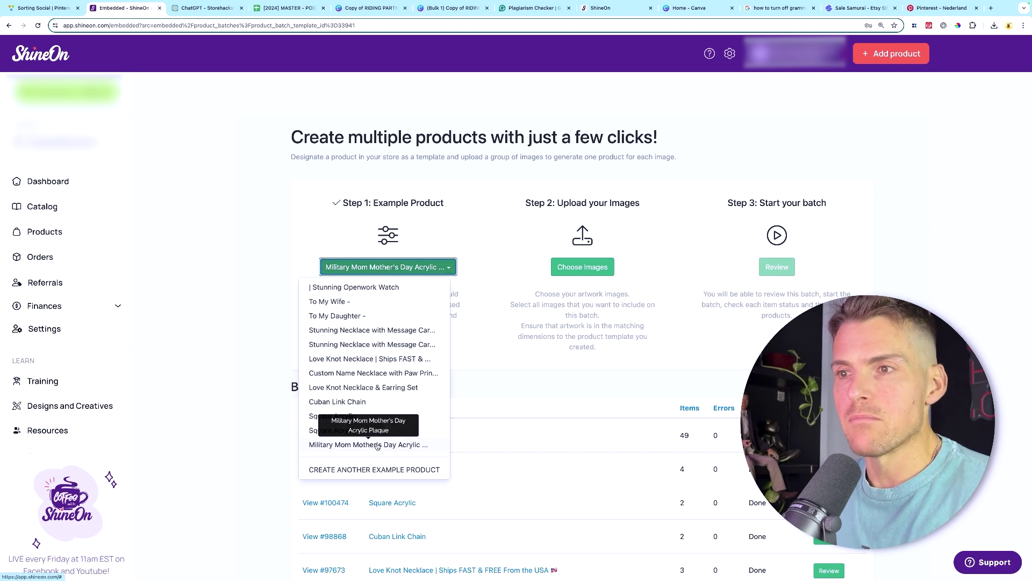
{"action": "left_click", "coordinate": [378, 446]}
{"action": "left_click", "coordinate": [583, 266]}
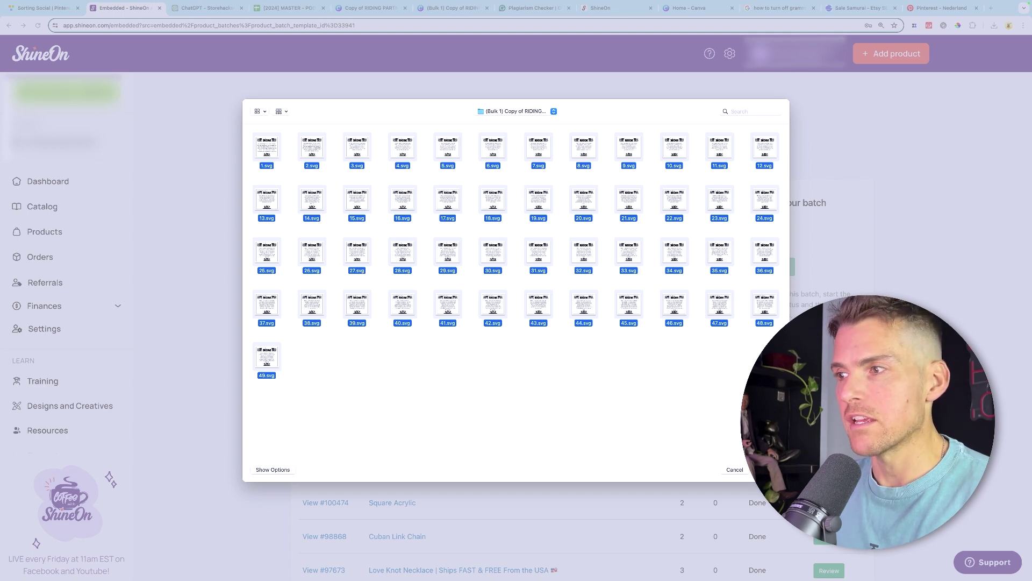
{"action": "key", "text": "Return"}
{"action": "scroll", "coordinate": [516, 323], "scroll_direction": "down", "scroll_amount": 5}
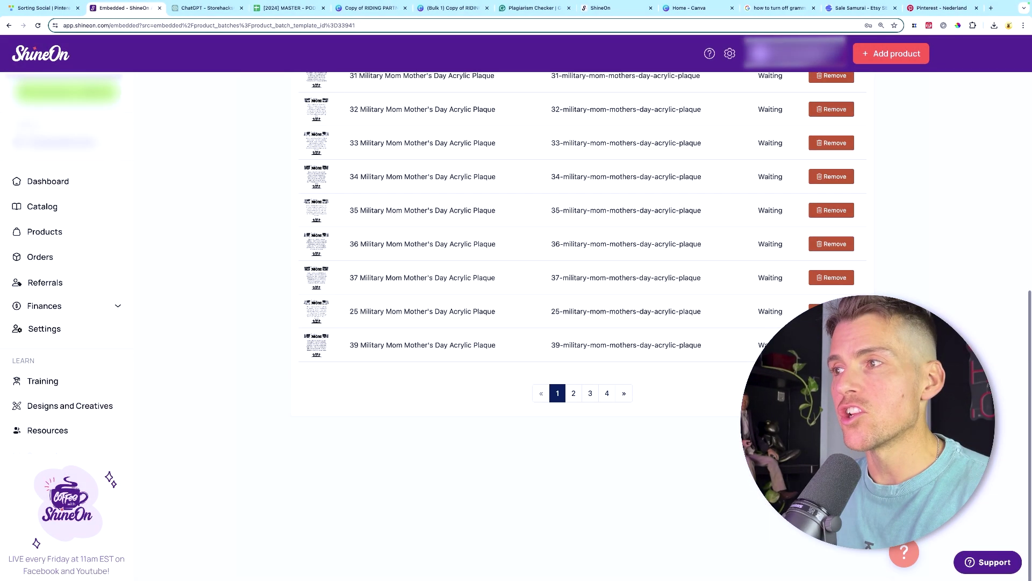
{"action": "scroll", "coordinate": [777, 116], "scroll_direction": "up", "scroll_amount": 1}
{"action": "scroll", "coordinate": [777, 116], "scroll_direction": "up", "scroll_amount": 4}
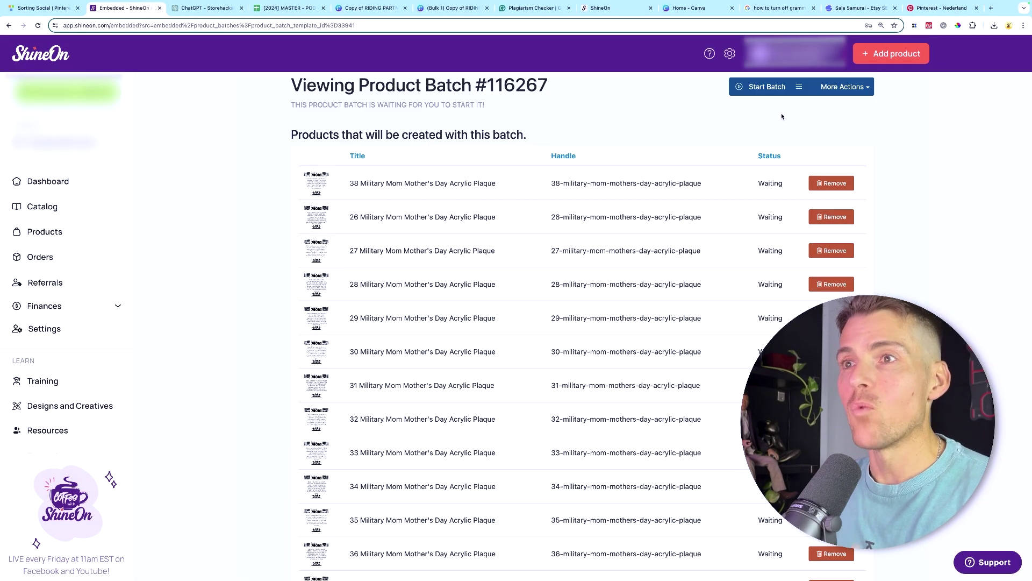